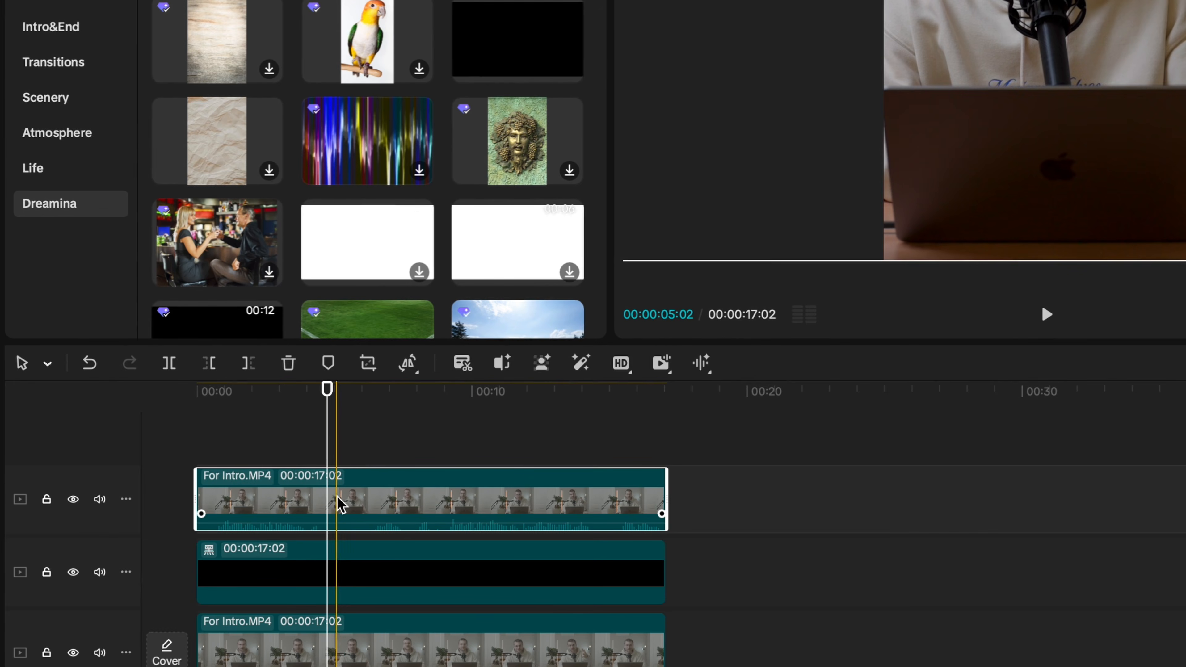
# - Undo the last change and apply automatic background removal to the top For Intro.MP4 clip
pyautogui.press('super+z')
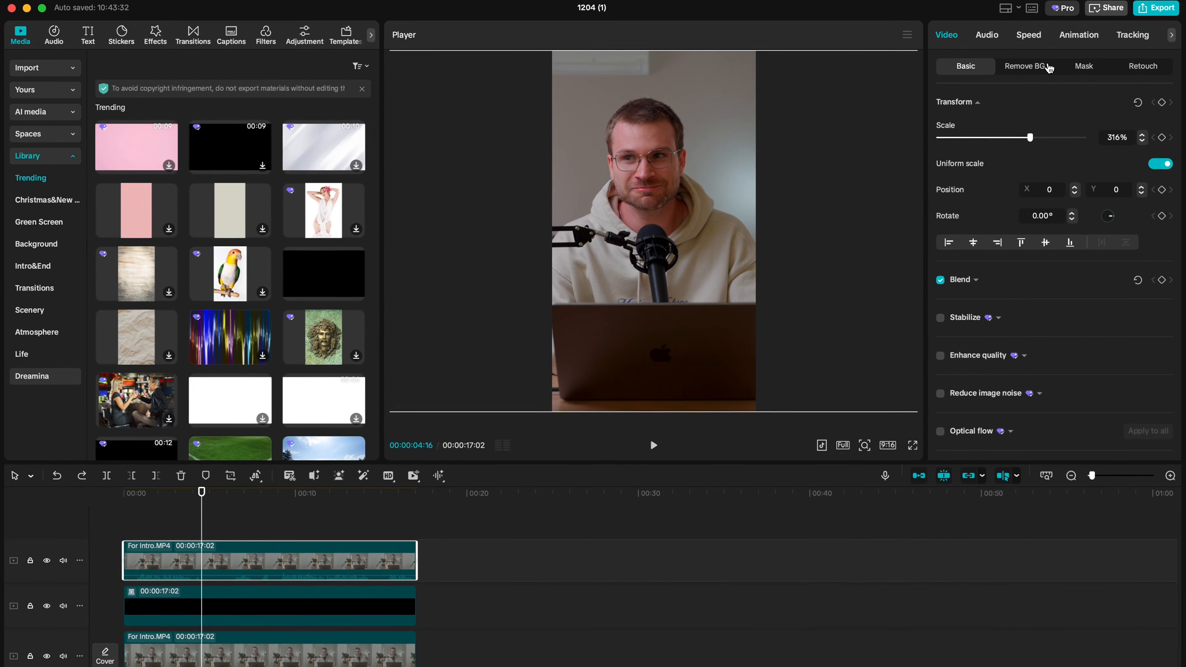
pyautogui.click(1041, 66)
pyautogui.click(941, 103)
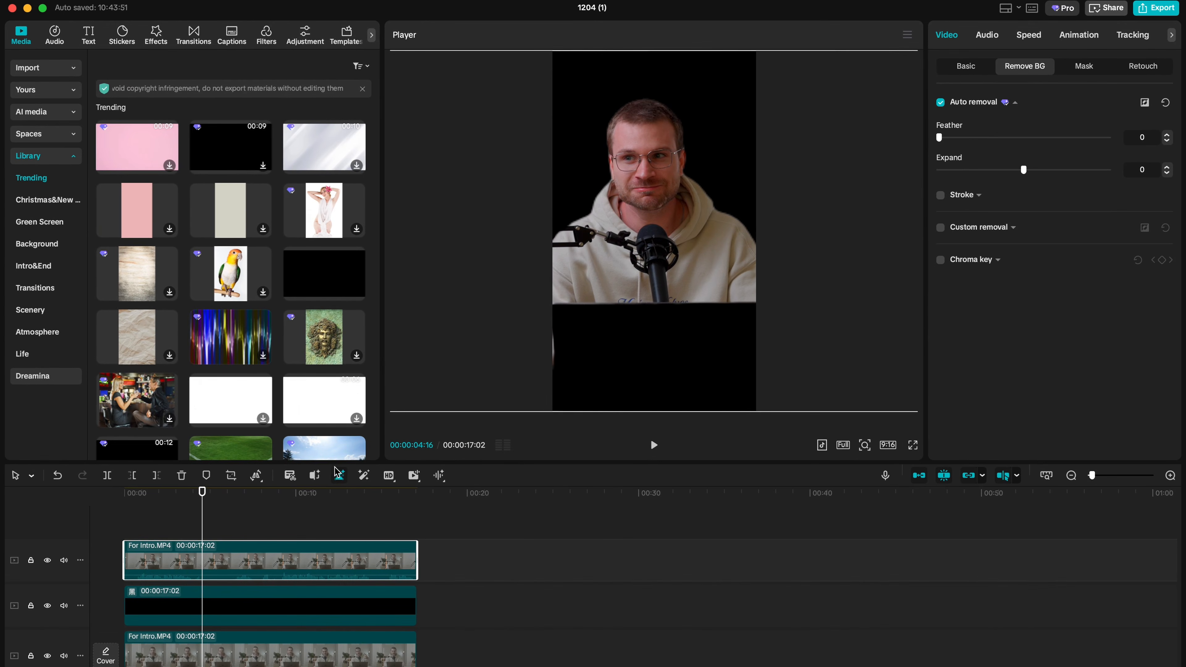
# - Add a Split mask to the black clip on the middle track and feather its edge to 100
pyautogui.click(327, 609)
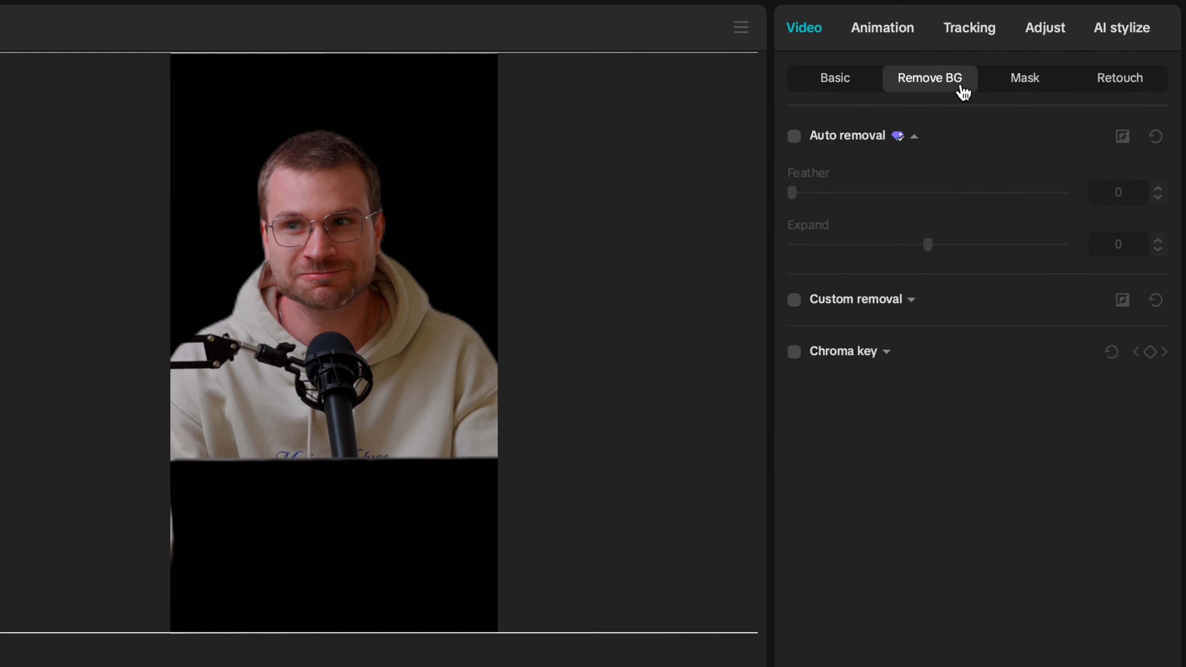
pyautogui.click(1078, 68)
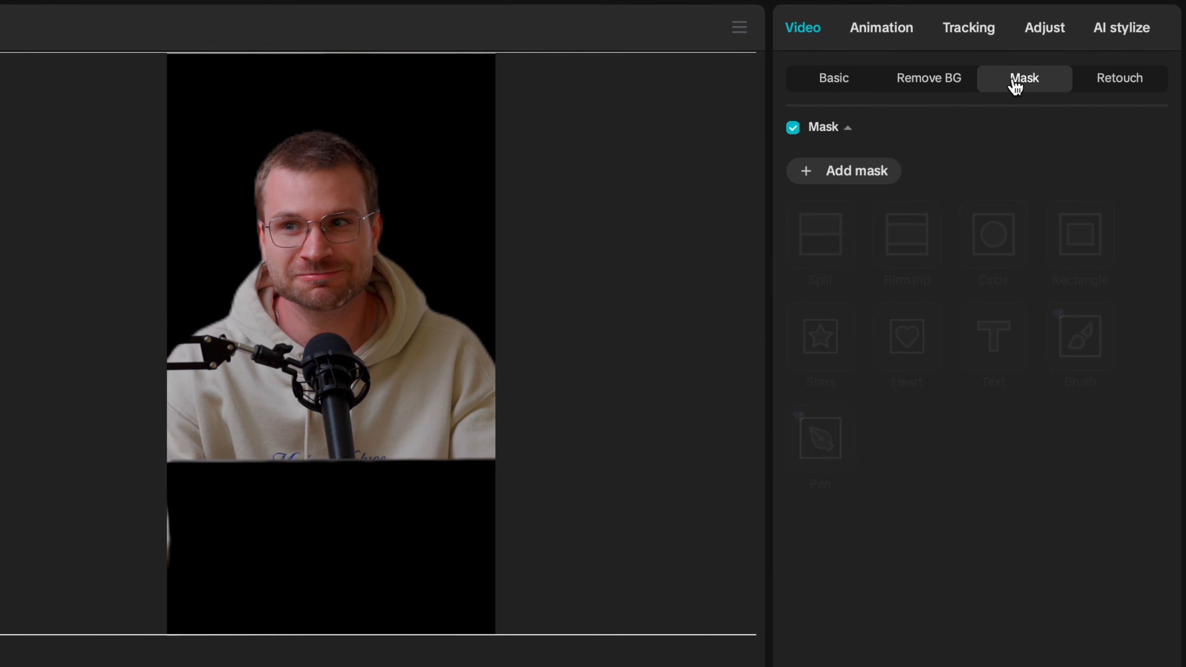
pyautogui.click(863, 186)
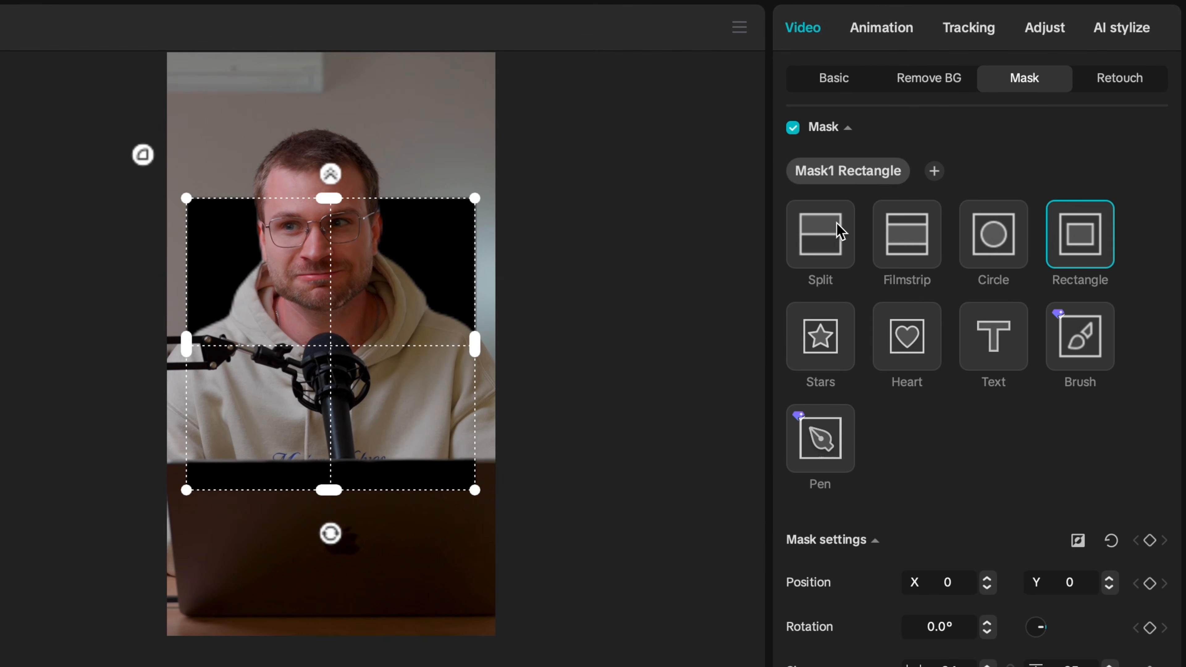
pyautogui.click(828, 255)
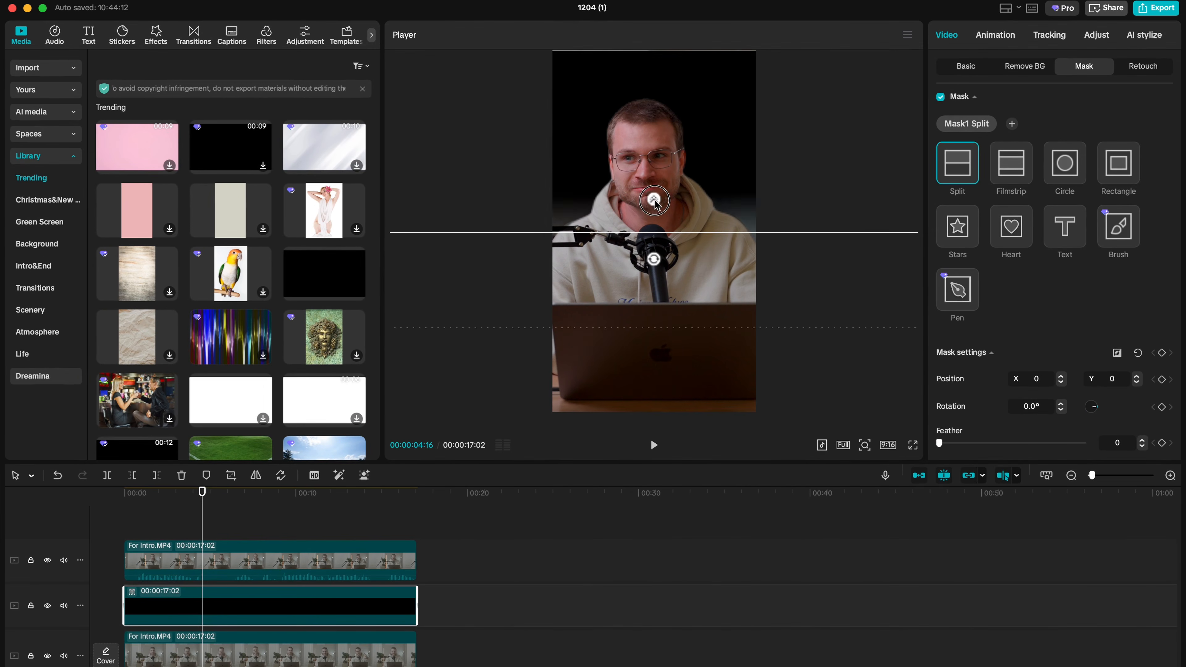
pyautogui.moveTo(655, 205); pyautogui.dragTo(655, 168)
pyautogui.scroll(-1, 1098, 427)
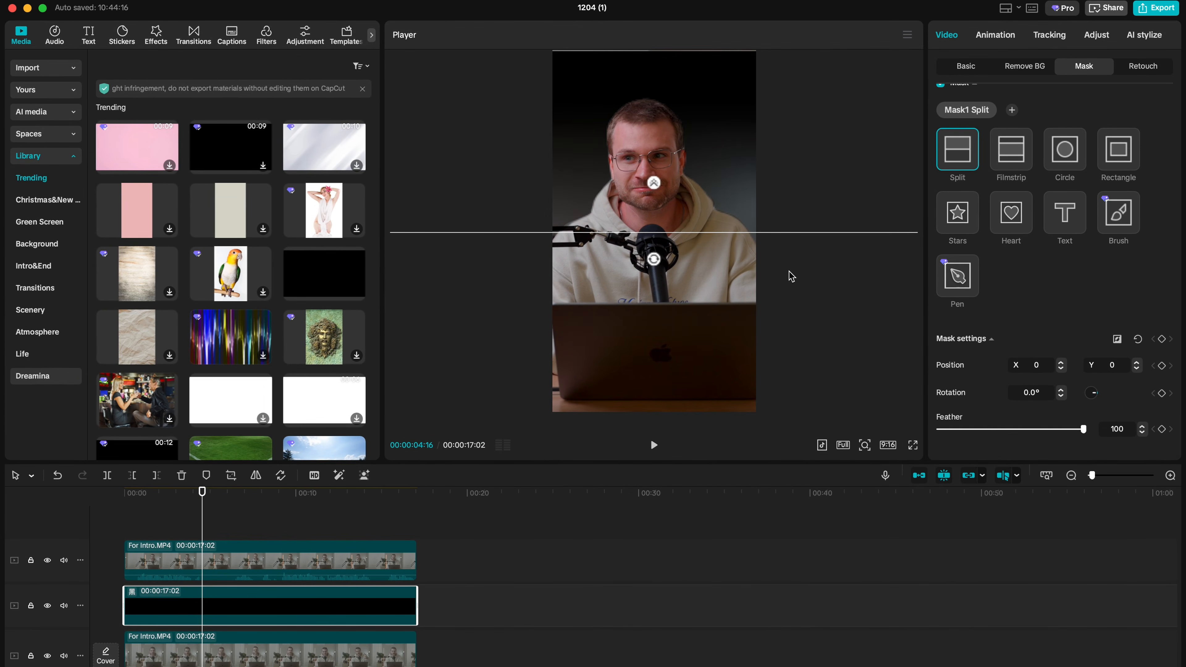
# - Keyframe the black clip's mask at 0 s and 00:00:02:07, raise the first keyframe's split line to Y 85, and play the result
pyautogui.moveTo(202, 493); pyautogui.dragTo(123, 500)
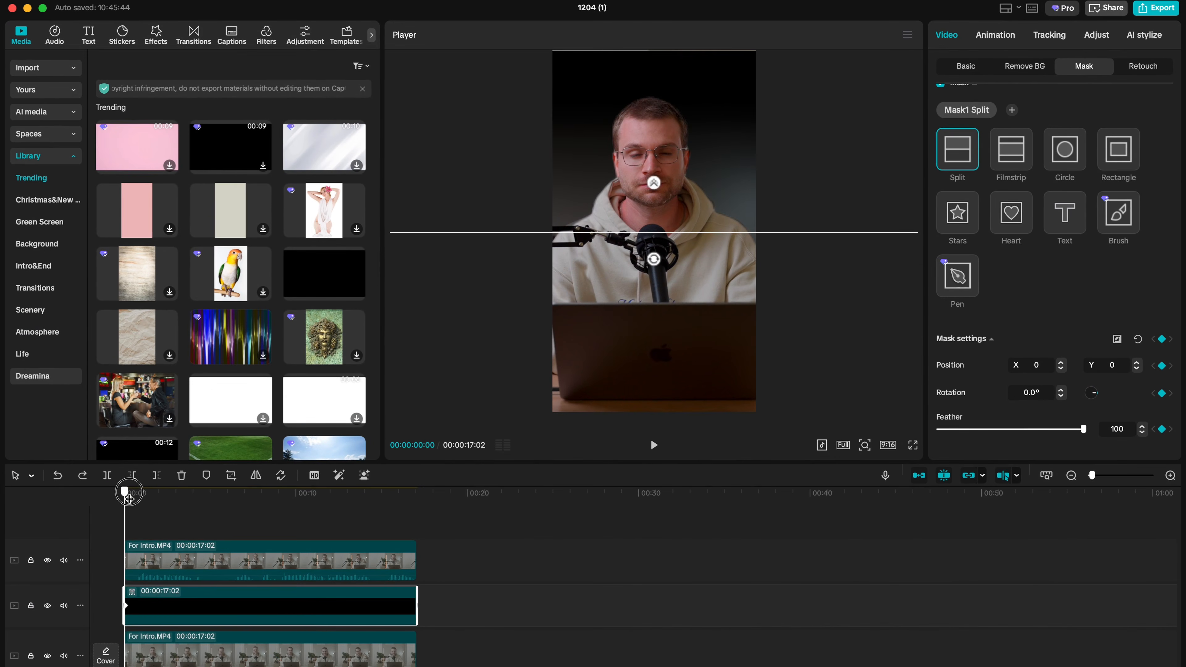
pyautogui.moveTo(129, 498); pyautogui.dragTo(163, 508)
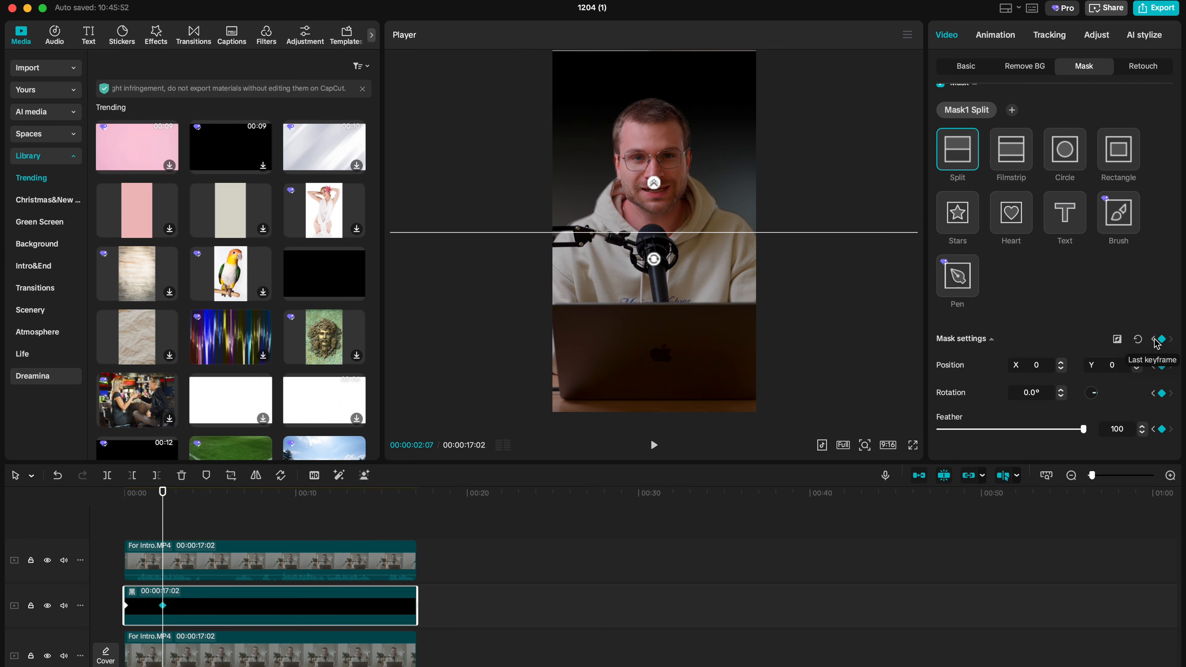
pyautogui.click(1154, 340)
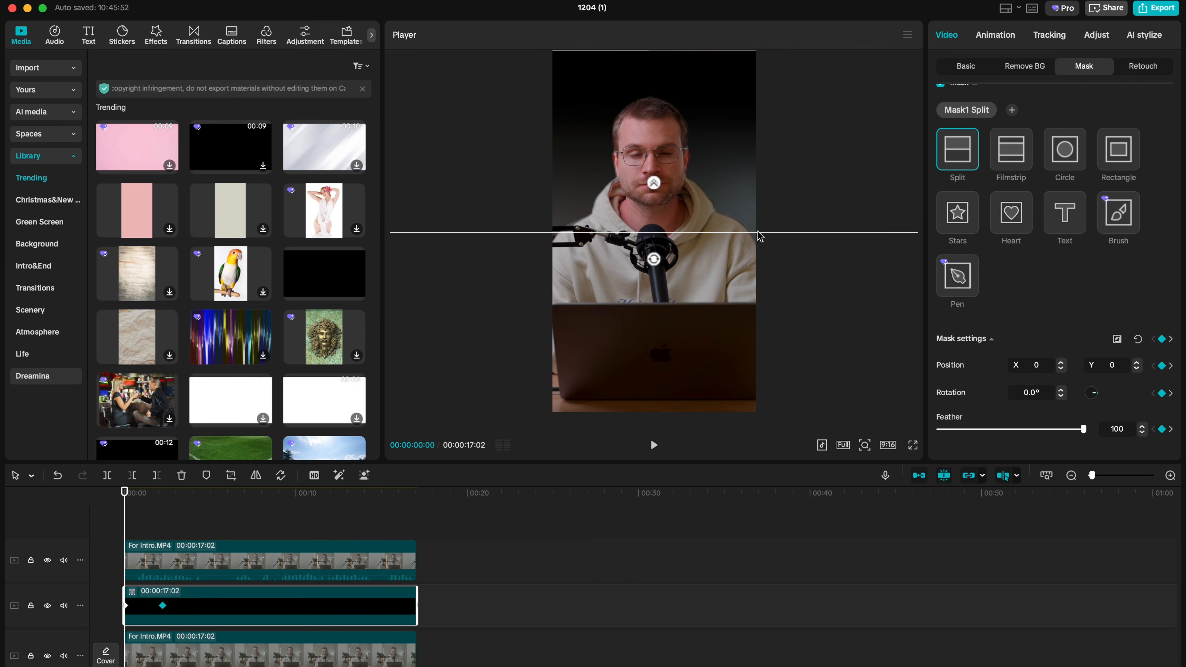
pyautogui.moveTo(760, 235); pyautogui.dragTo(757, 50)
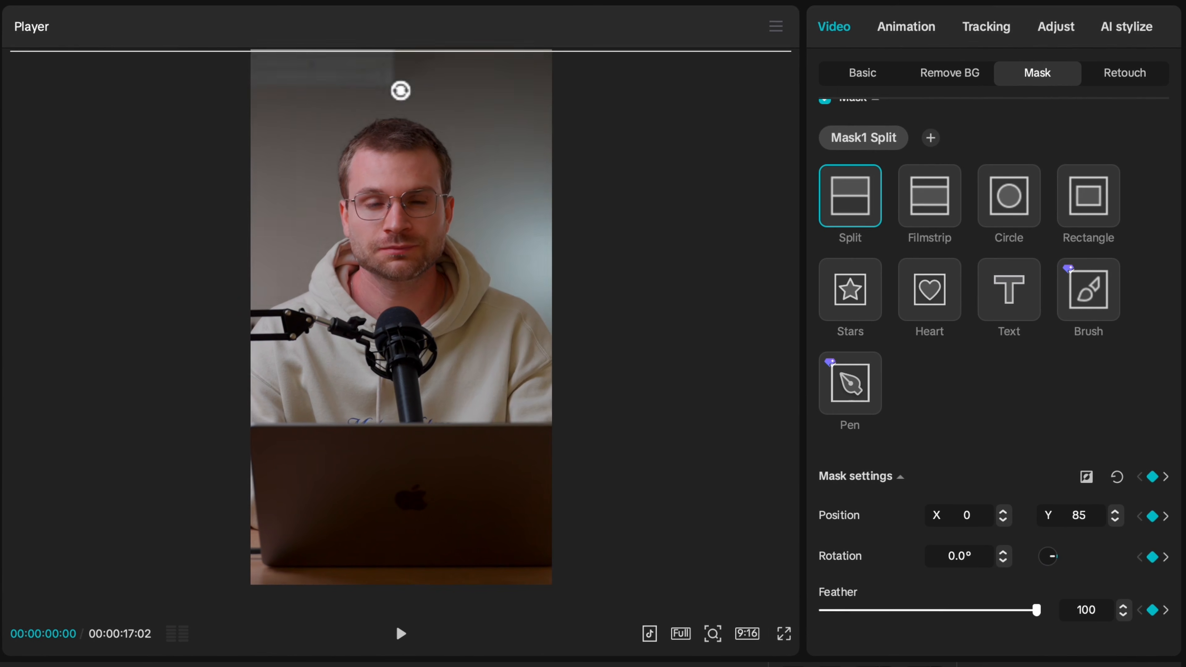
pyautogui.press('space')
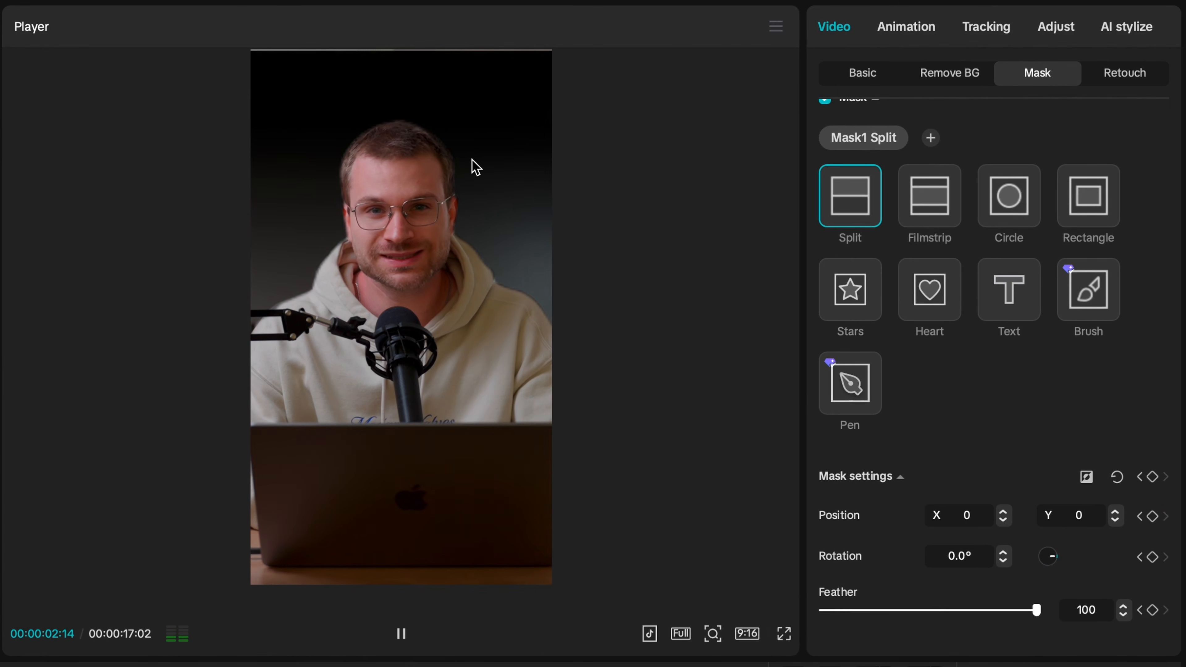
pyautogui.press('space')
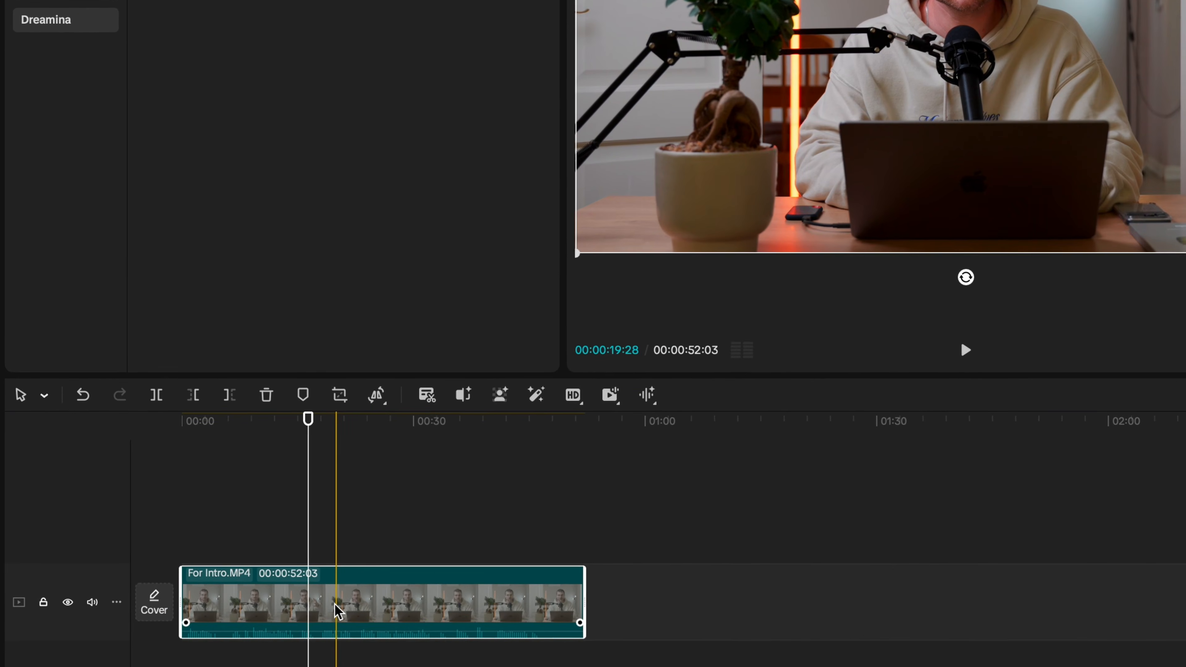
# - Analyze the For Intro.MP4 clip's transcript and delete all detected pauses from it
pyautogui.rightClick(230, 623)
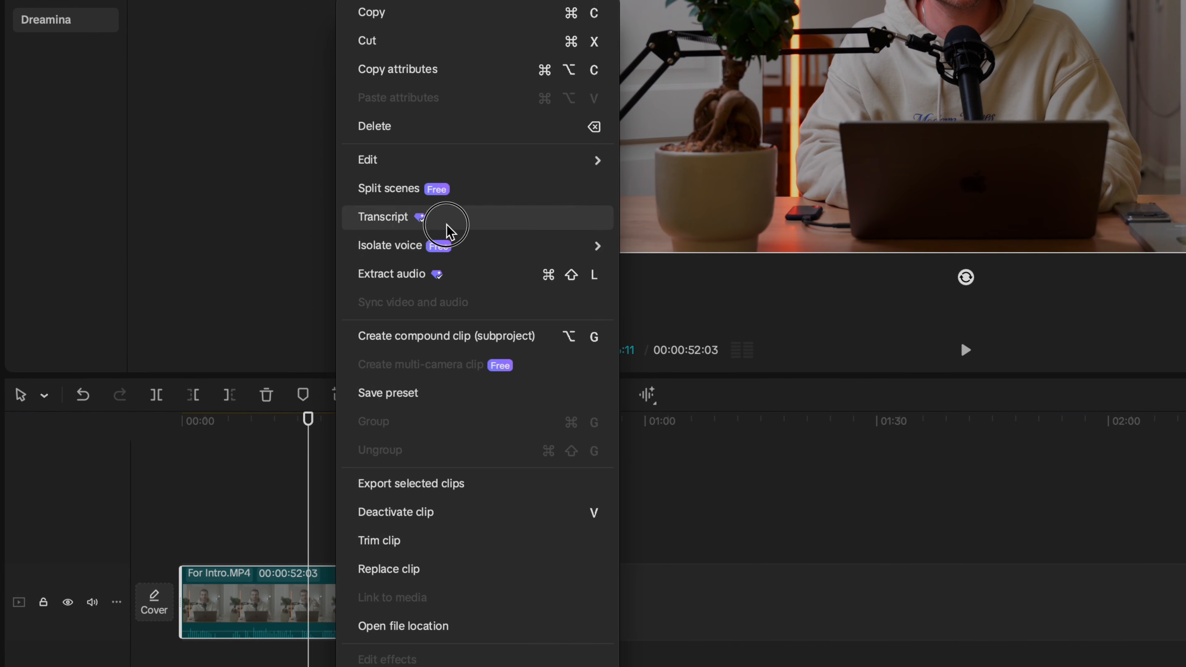
pyautogui.click(422, 219)
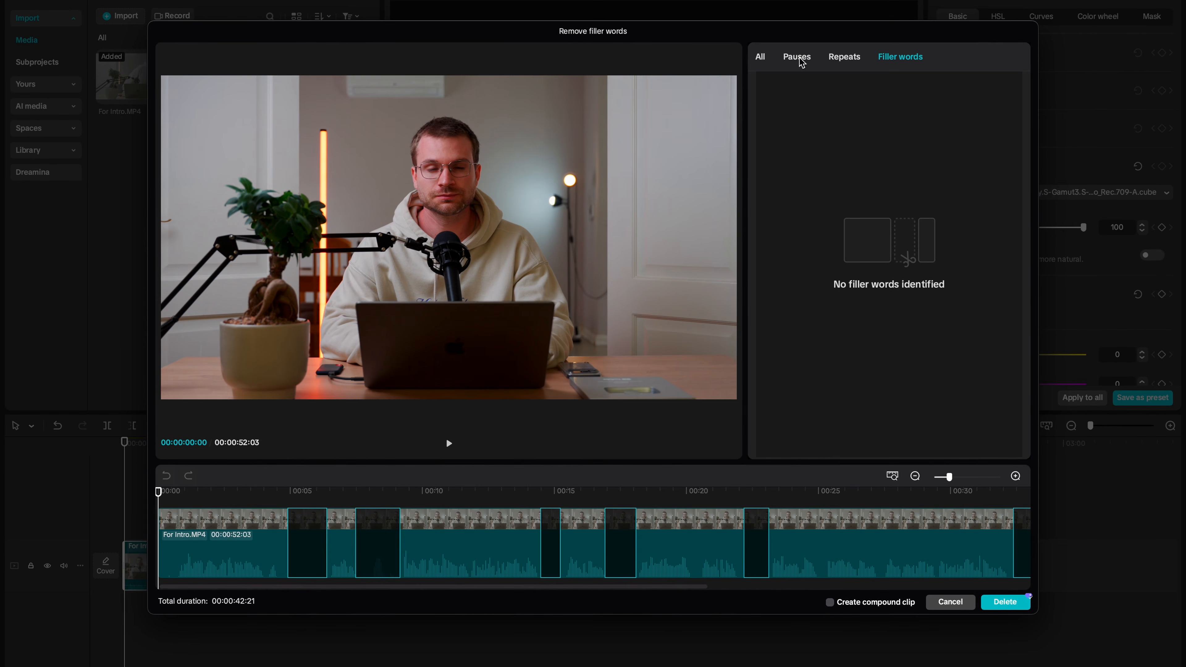
pyautogui.click(799, 58)
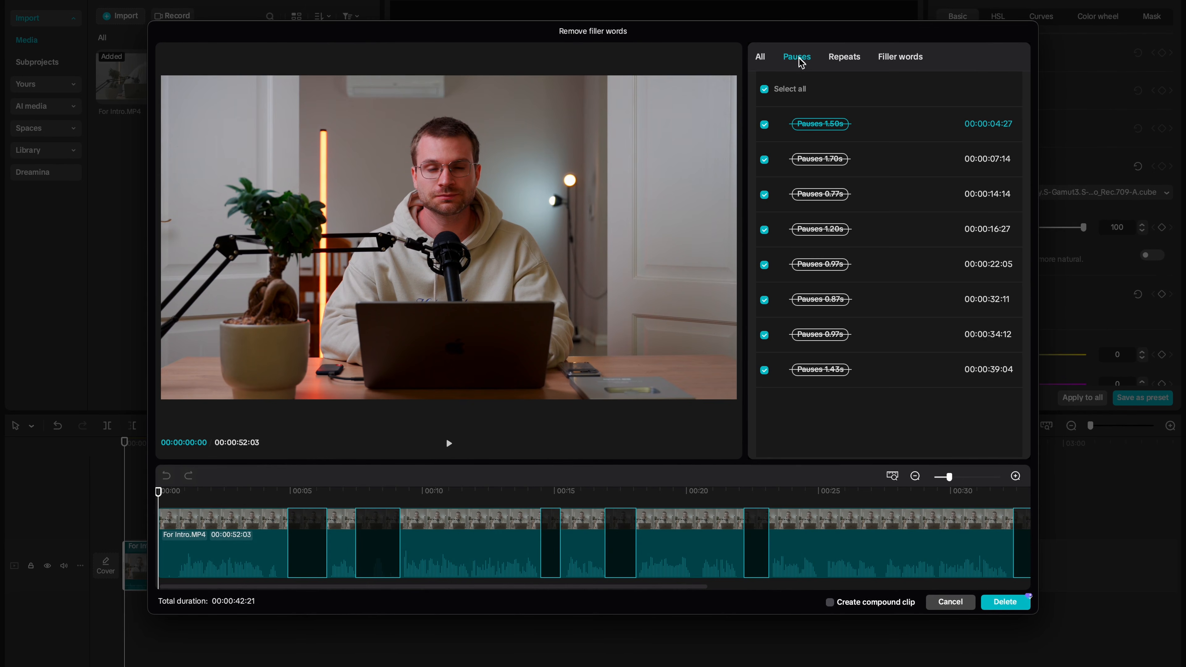
pyautogui.click(840, 59)
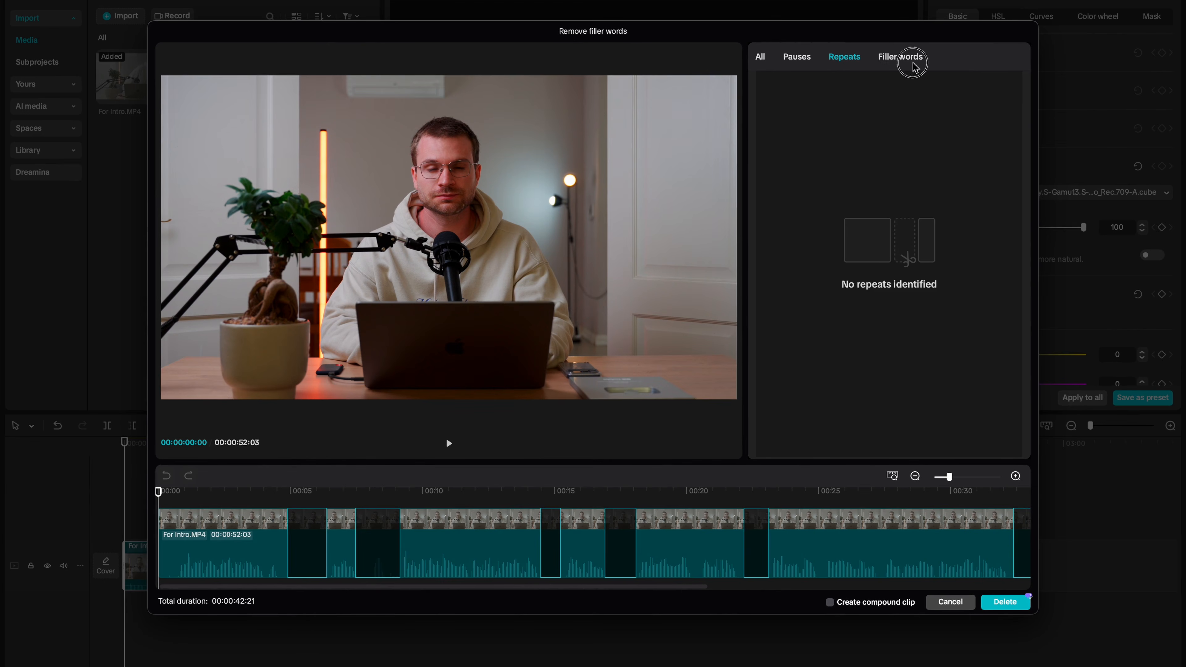
pyautogui.click(799, 58)
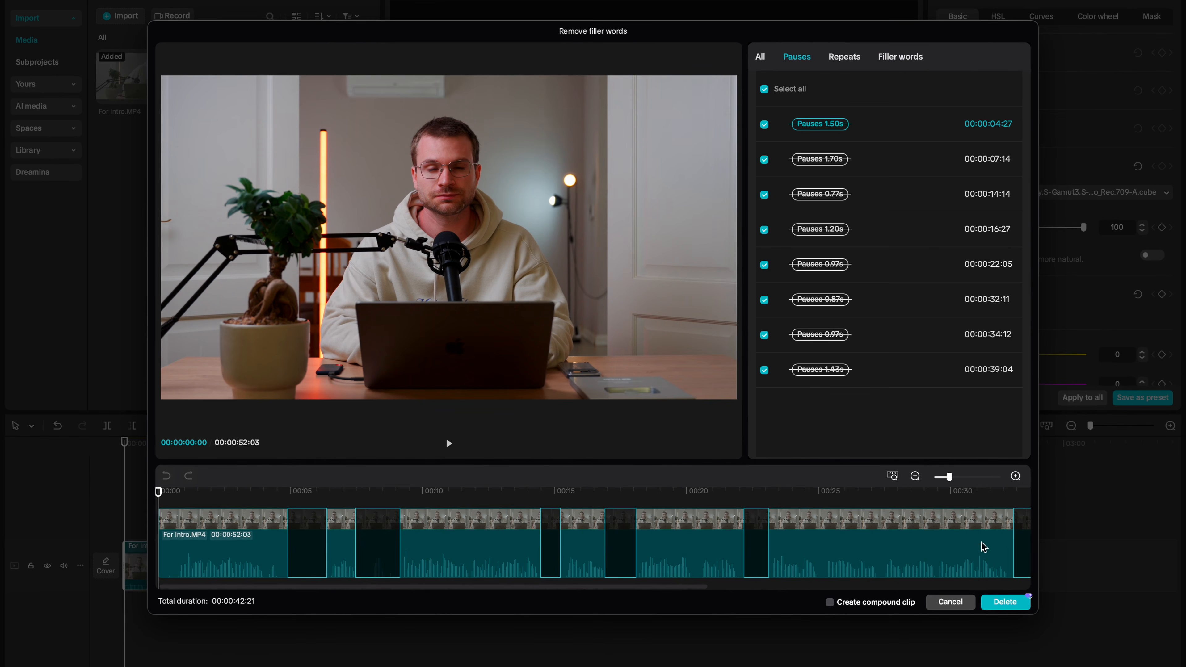
pyautogui.click(1004, 602)
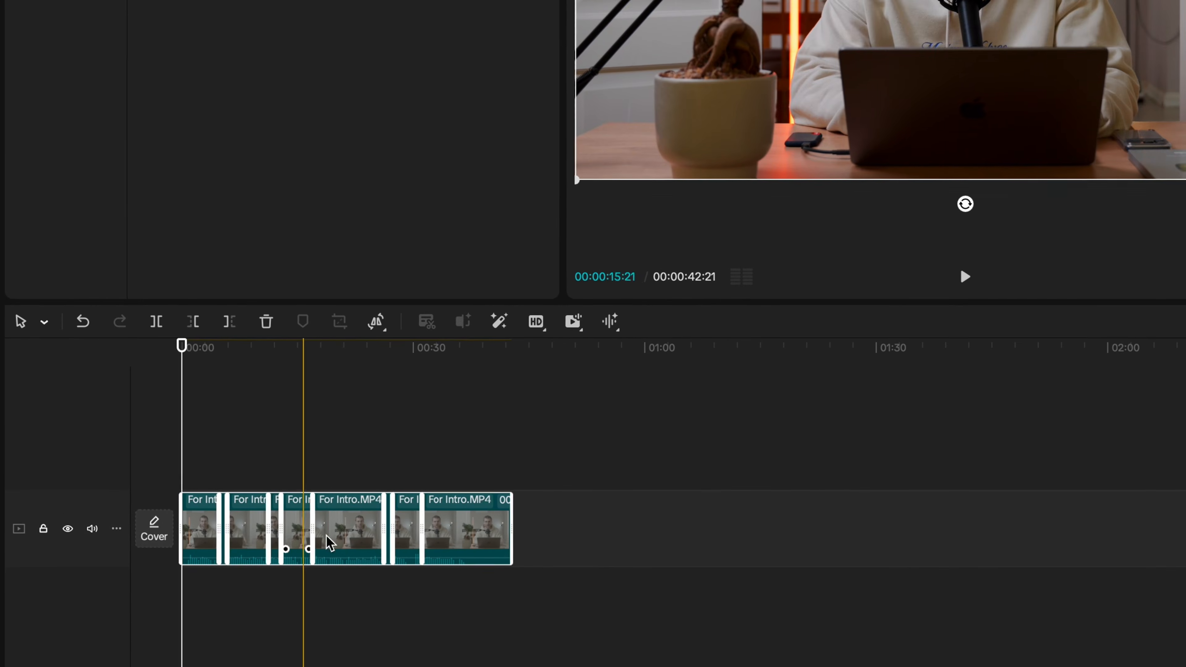
# - Play back the first cuts between the shortened clips to check how they flow
pyautogui.click(212, 561)
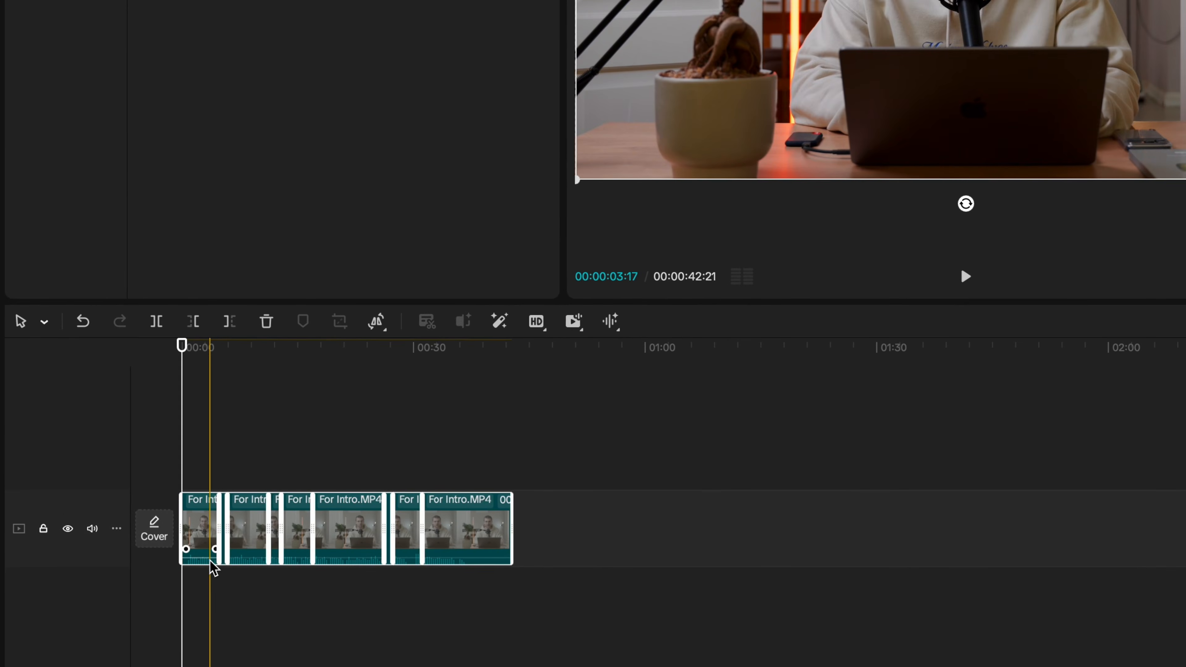
pyautogui.scroll(5, 212, 565)
pyautogui.click(256, 635)
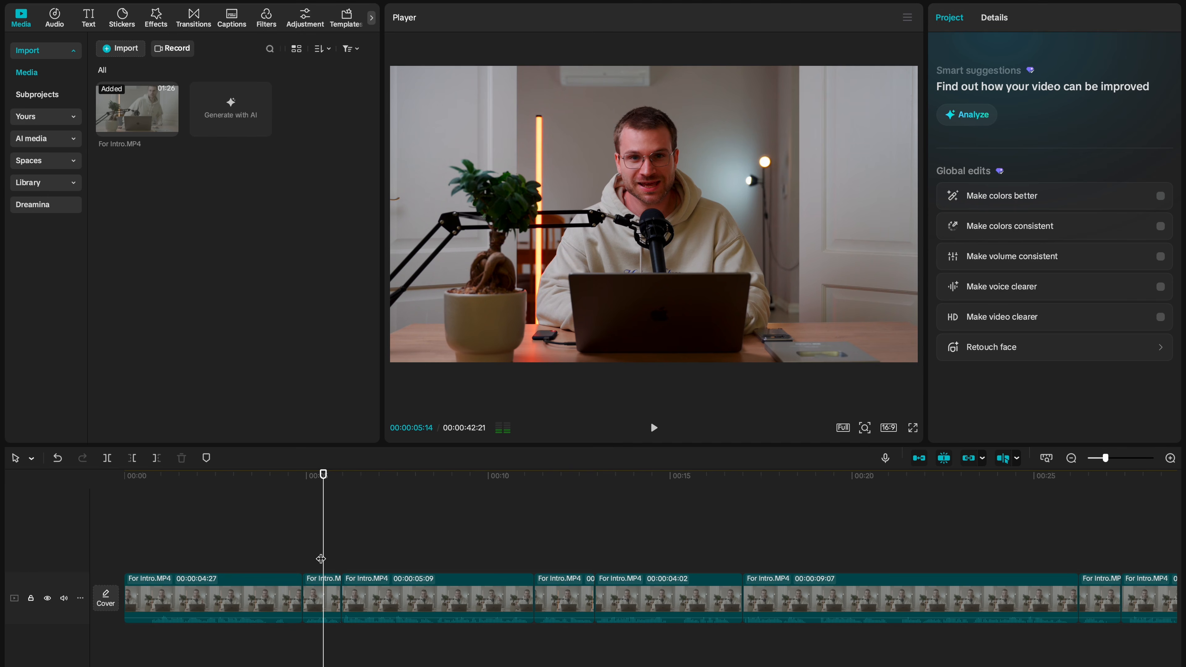
pyautogui.press('space')
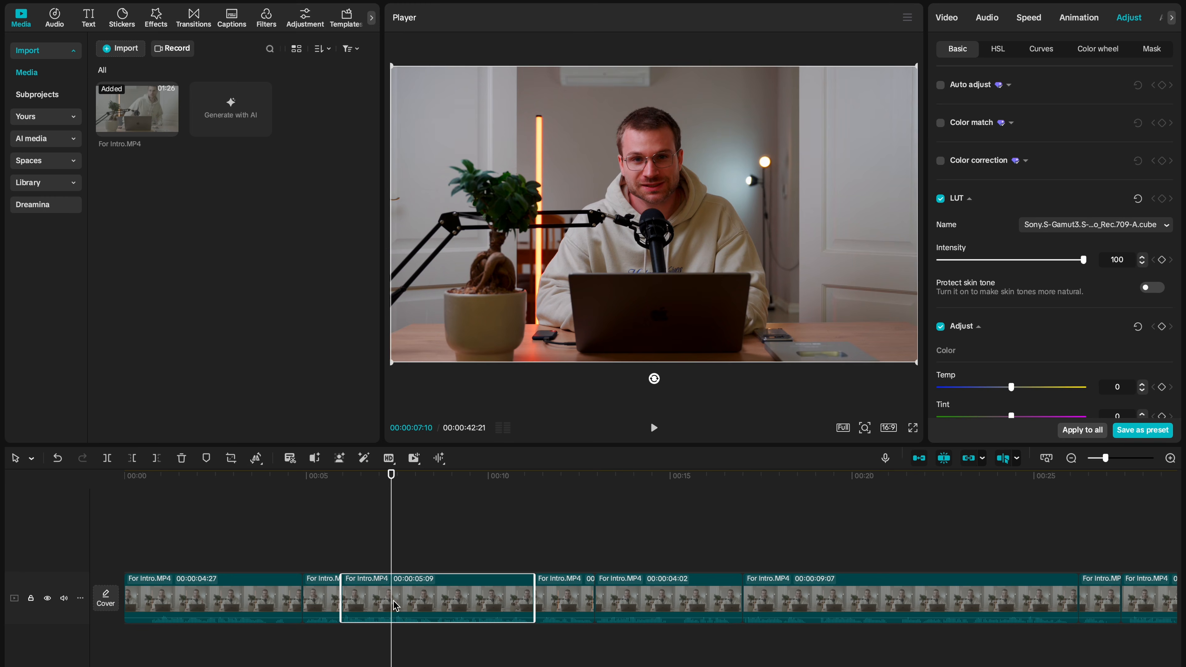
# - Set the scale of the third For Intro.MP4 clip to 116%
pyautogui.click(329, 553)
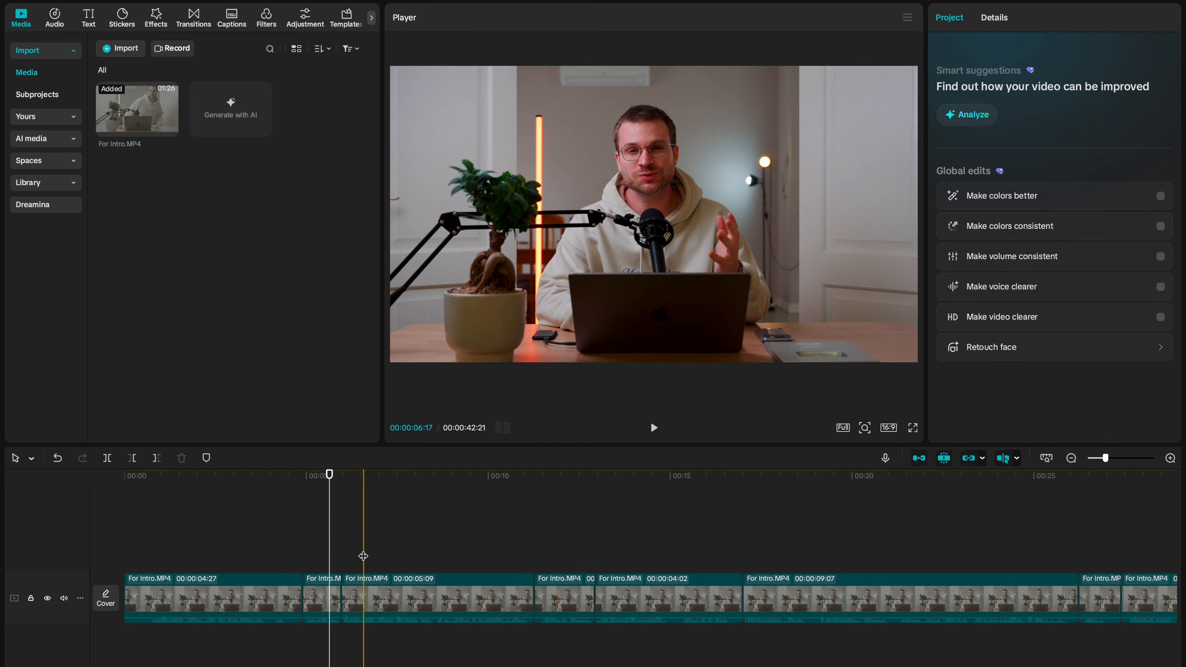
pyautogui.click(364, 596)
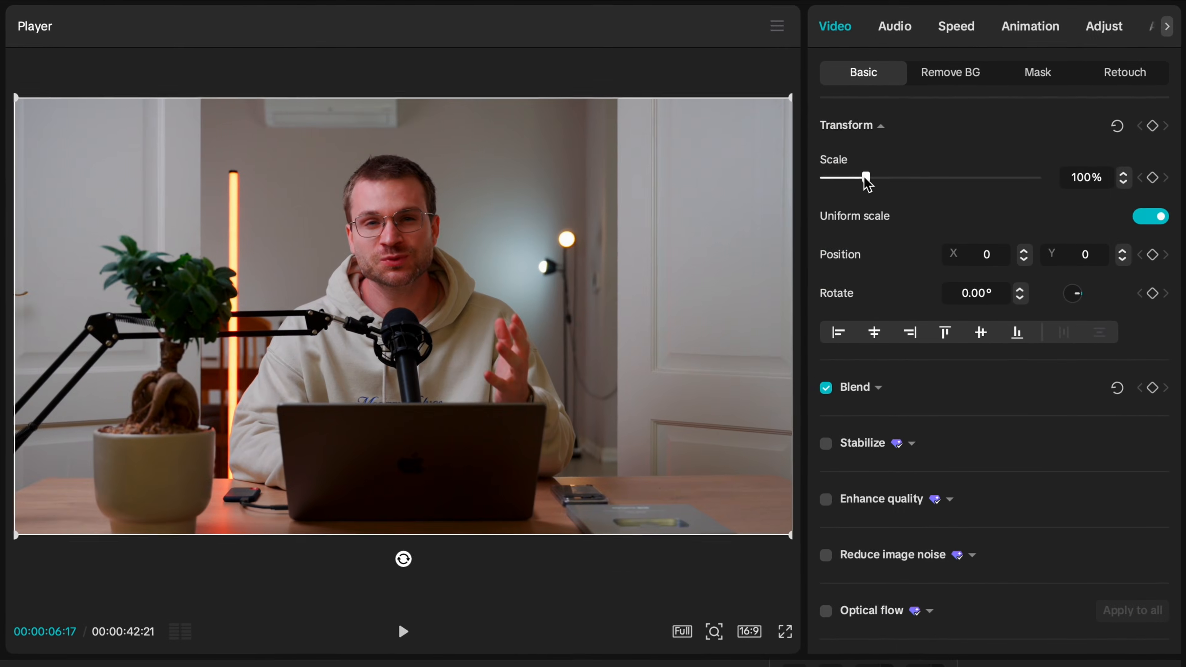
pyautogui.moveTo(907, 154); pyautogui.dragTo(914, 160)
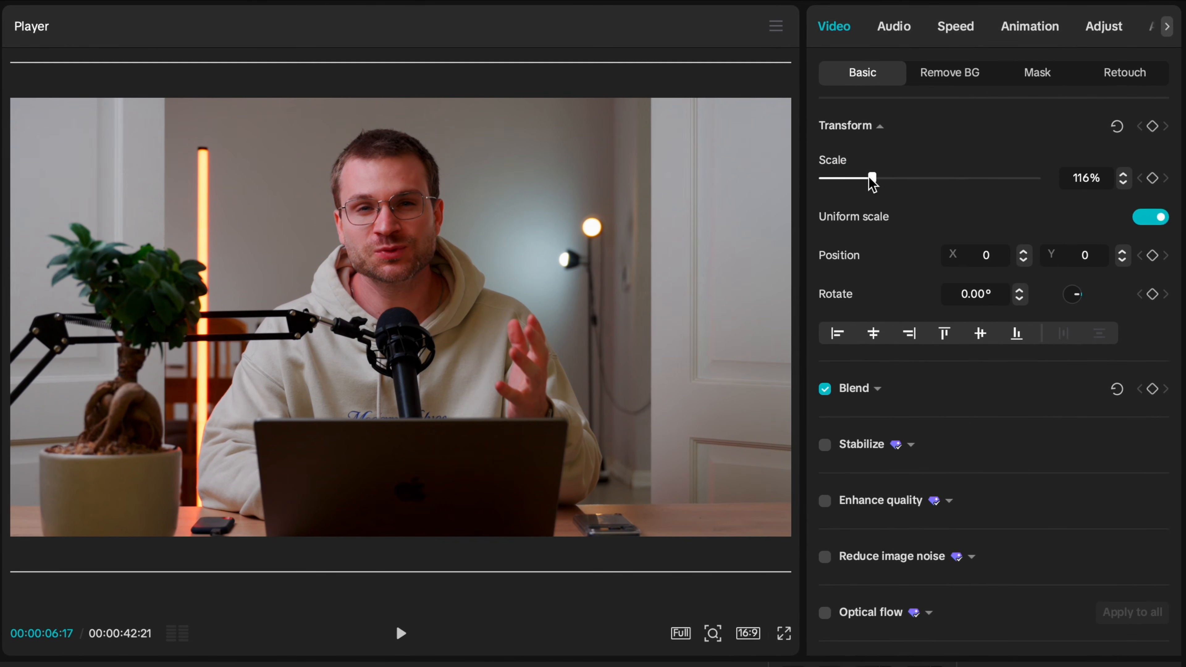
# - Step back and forth across the cut between the second and third clips to compare the speaker's eye level
pyautogui.moveTo(110, 631); pyautogui.dragTo(335, 484)
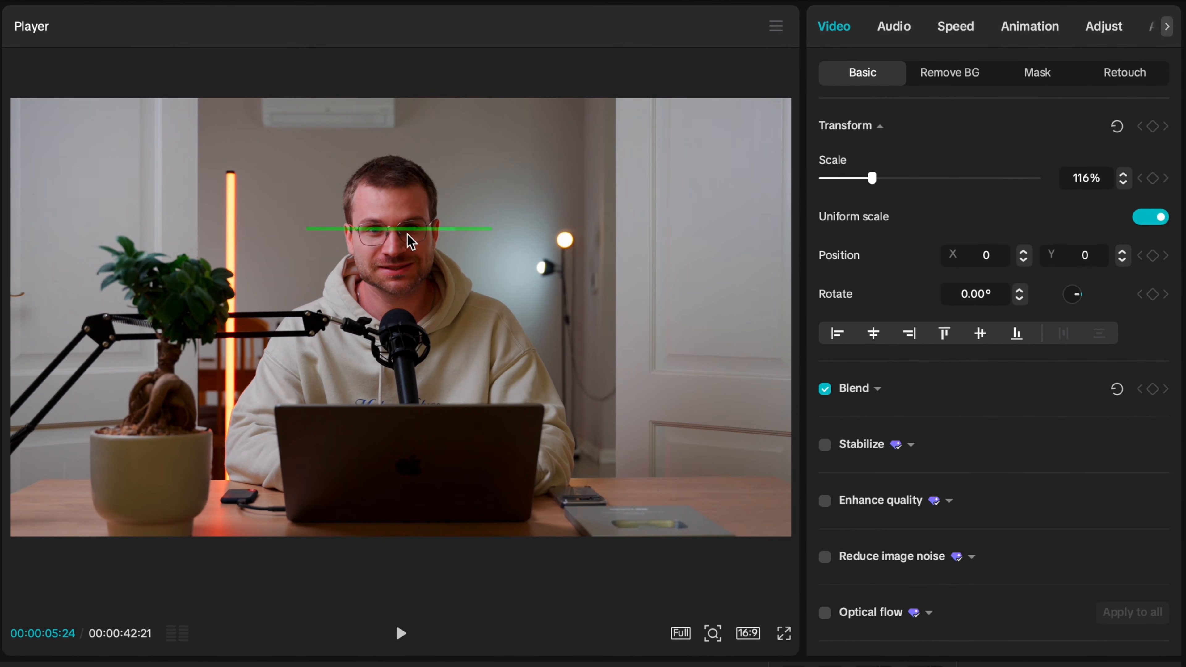
pyautogui.press('Left')
pyautogui.press('Left')
pyautogui.press('Left')
pyautogui.press('Left')
pyautogui.press('Left')
pyautogui.press('Left')
pyautogui.press('Left')
pyautogui.press('Left')
pyautogui.press('Left')
pyautogui.press('Right')
pyautogui.press('Right')
pyautogui.press('Right')
pyautogui.press('Right')
pyautogui.press('Right')
pyautogui.press('Right')
pyautogui.press('Right')
pyautogui.press('Right')
pyautogui.press('Left')
pyautogui.press('Left')
pyautogui.press('Left')
pyautogui.press('Left')
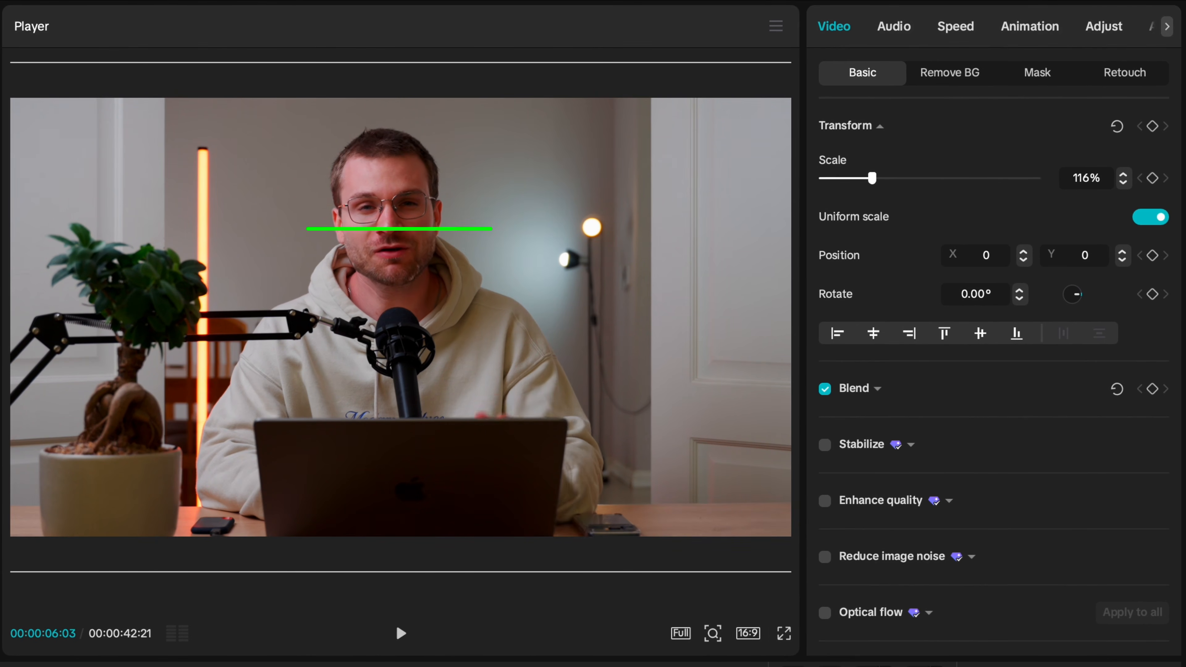
pyautogui.press('Right')
pyautogui.press('Right')
pyautogui.press('Right')
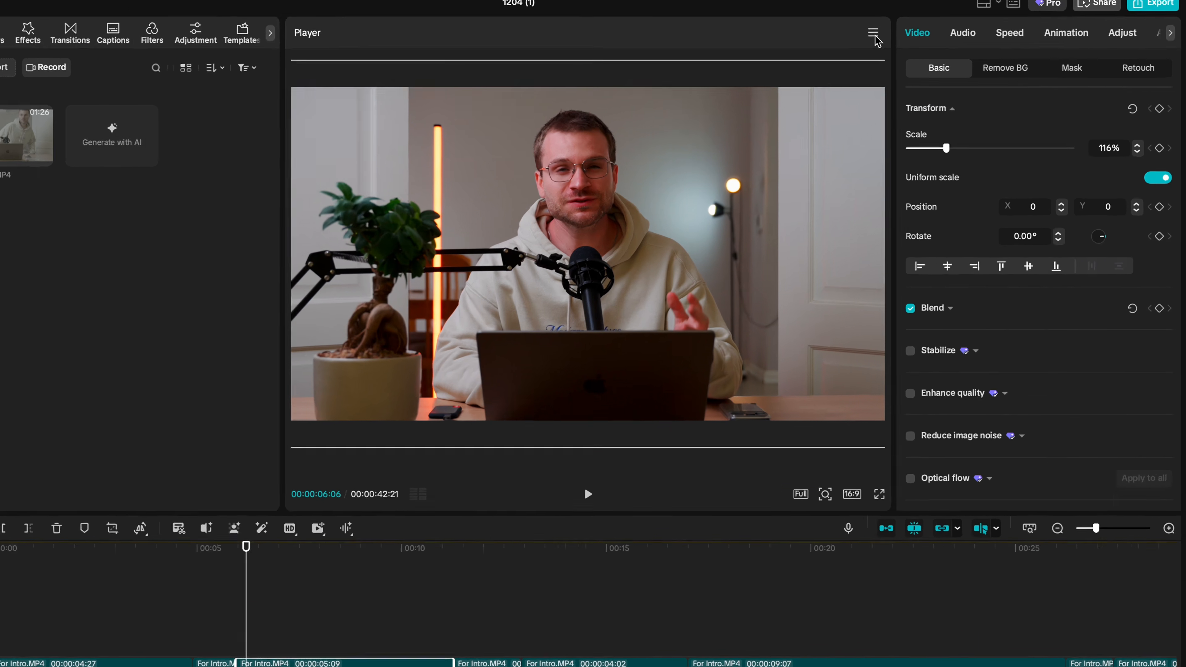
# - Add a horizontal guide across the speaker's eyes in the second clip, at about Y 375 (32%)
pyautogui.click(907, 37)
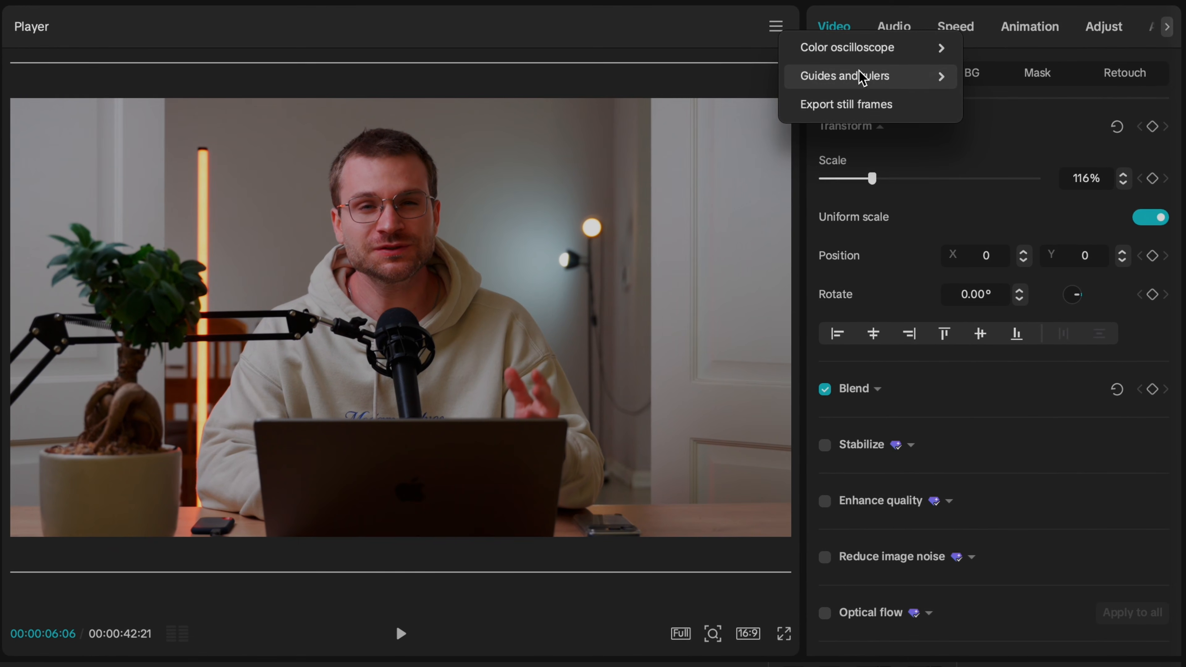
pyautogui.moveTo(864, 79)
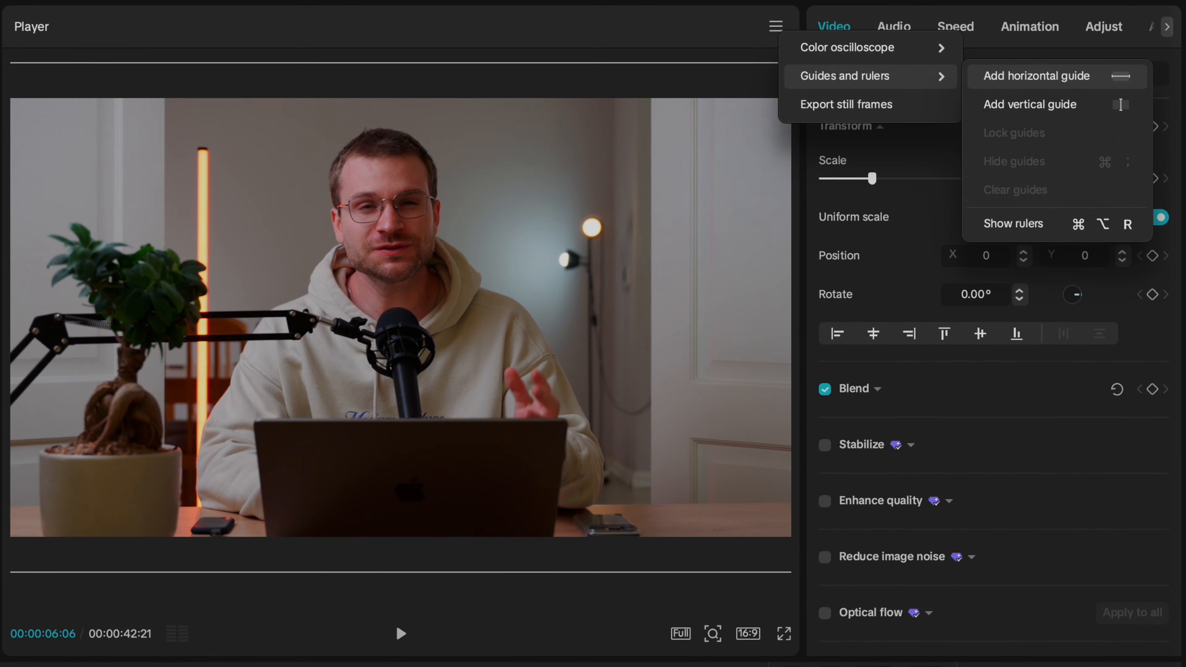
pyautogui.click(1036, 76)
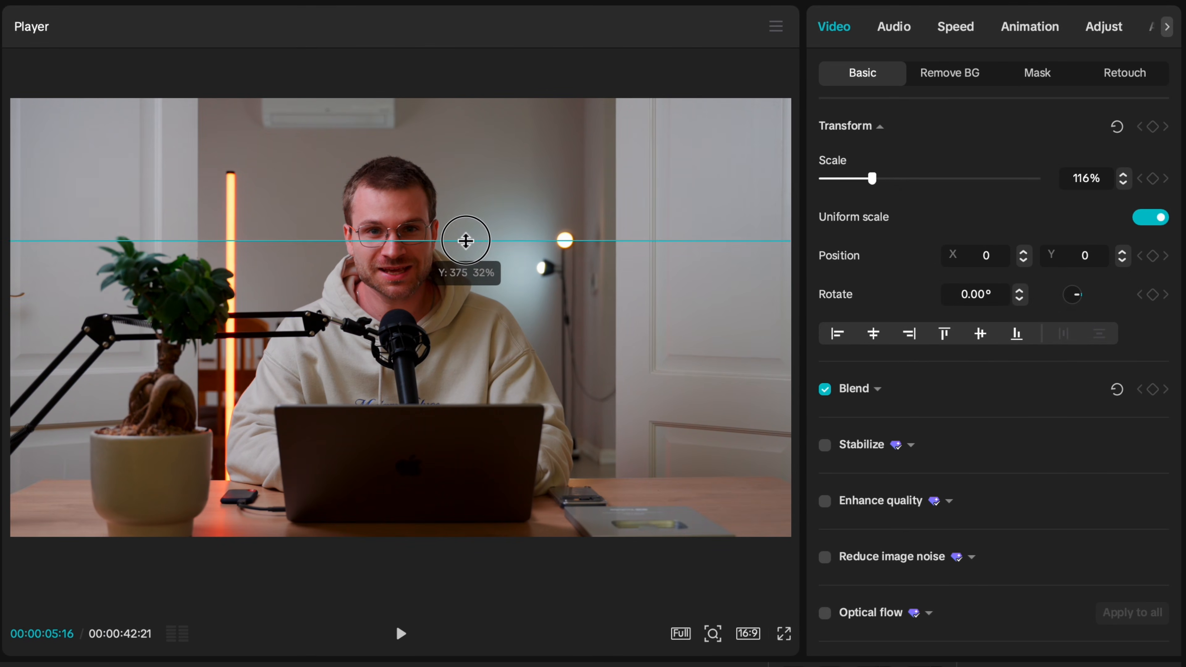
# - Shift the third clip's image down so the speaker's eyes line up with the horizontal guide
pyautogui.scroll(5, 392, 247)
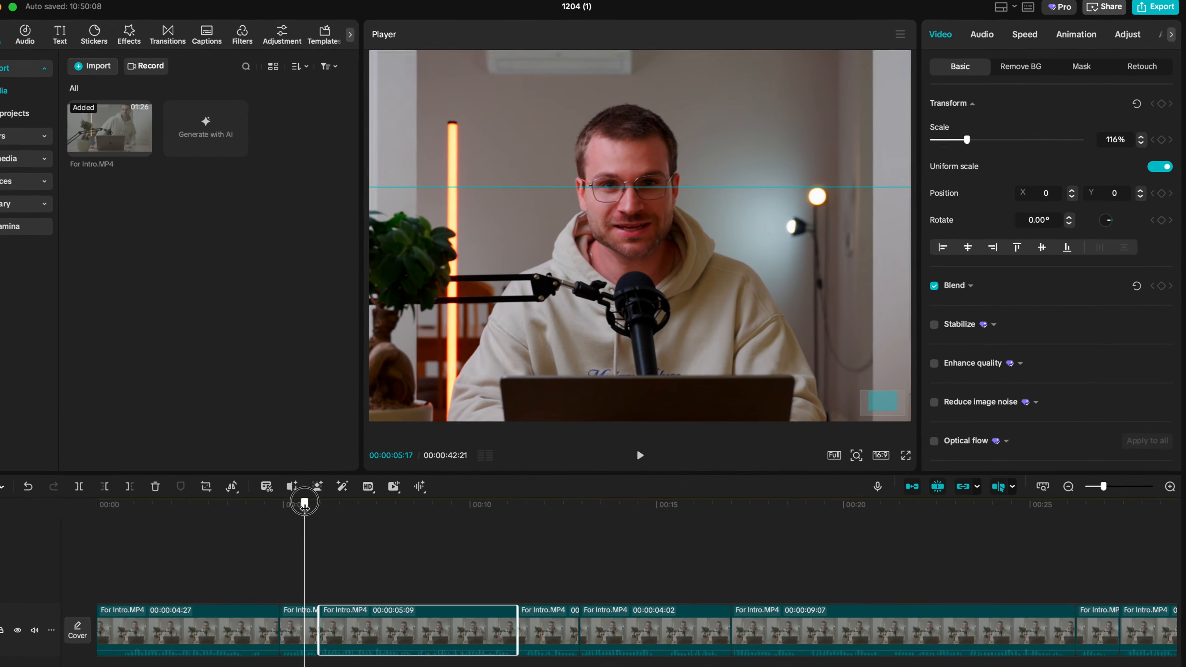
pyautogui.moveTo(305, 502); pyautogui.dragTo(355, 495)
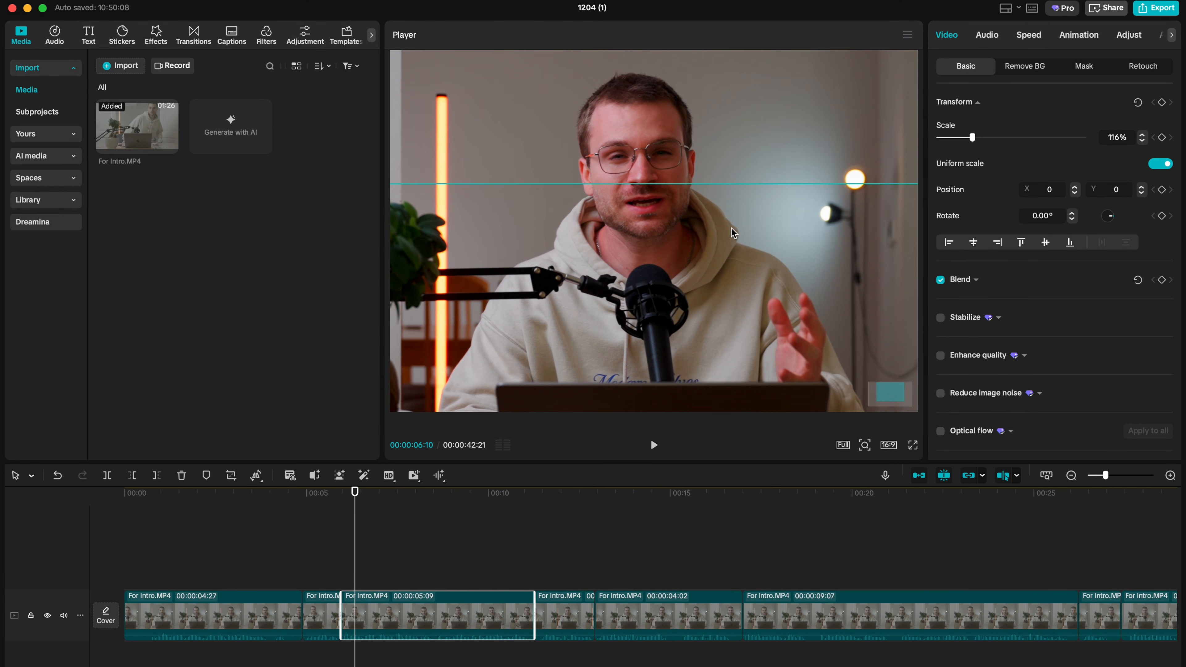
pyautogui.moveTo(731, 236); pyautogui.dragTo(734, 259)
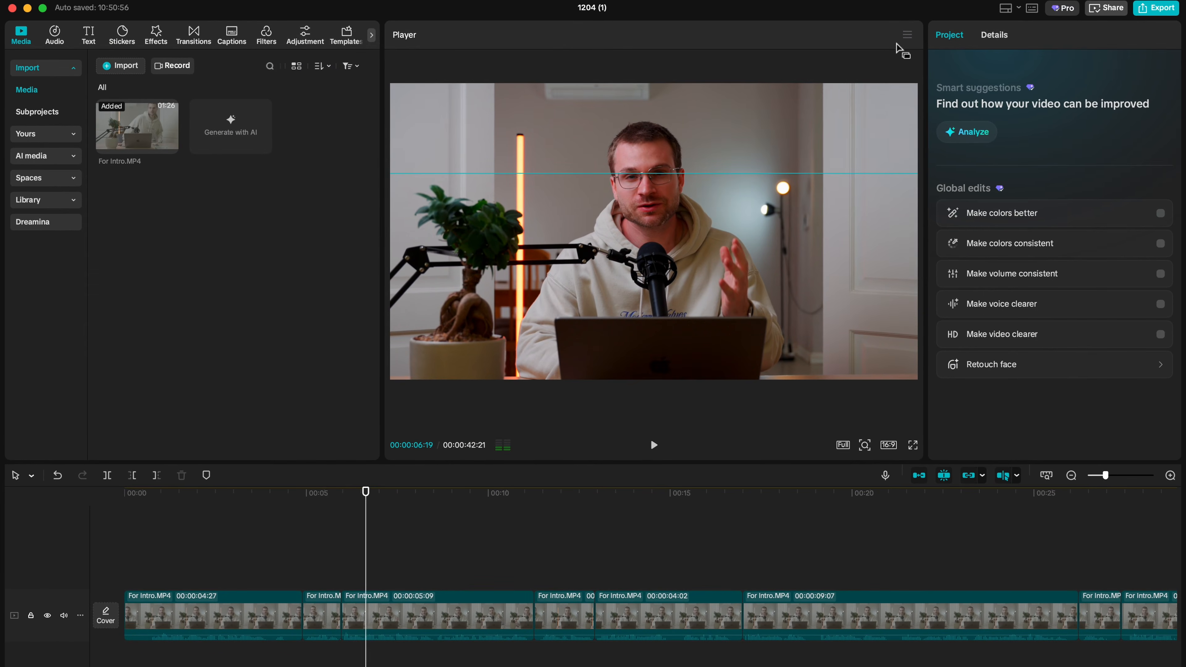
# - Clear the horizontal guide from the video preview
pyautogui.click(907, 36)
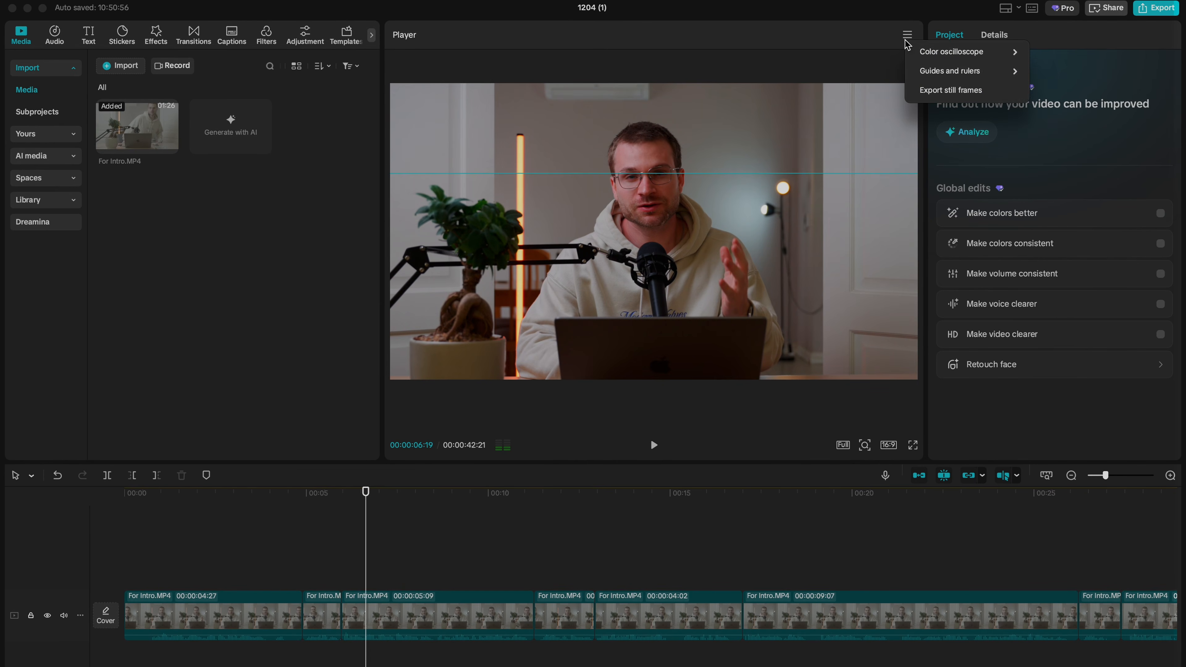
pyautogui.moveTo(953, 73)
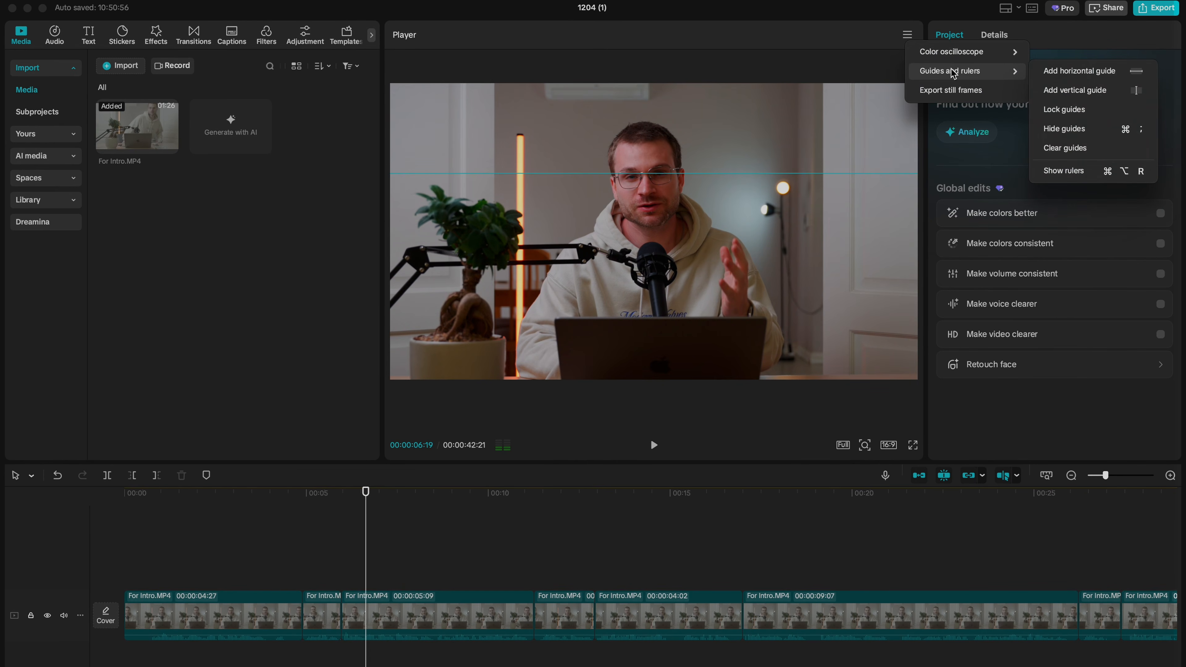
pyautogui.click(1065, 143)
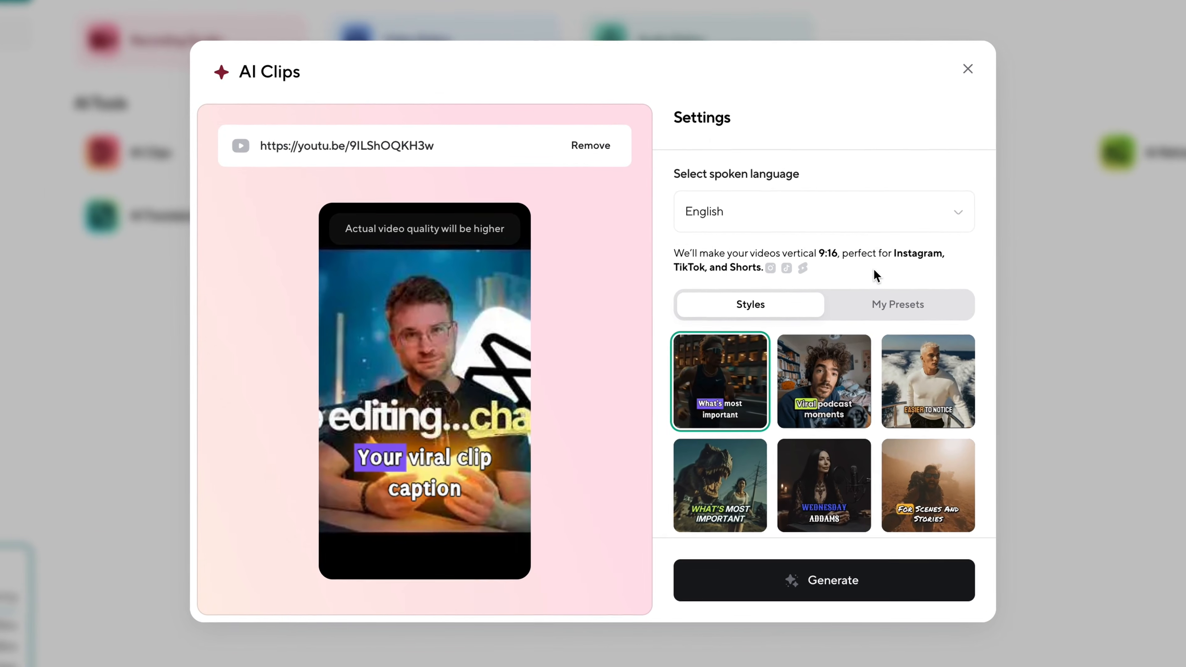
# - Switch to Podcastle and browse the caption styles for the linked YouTube video in the AI Clips tool
pyautogui.scroll(-3, 875, 276)
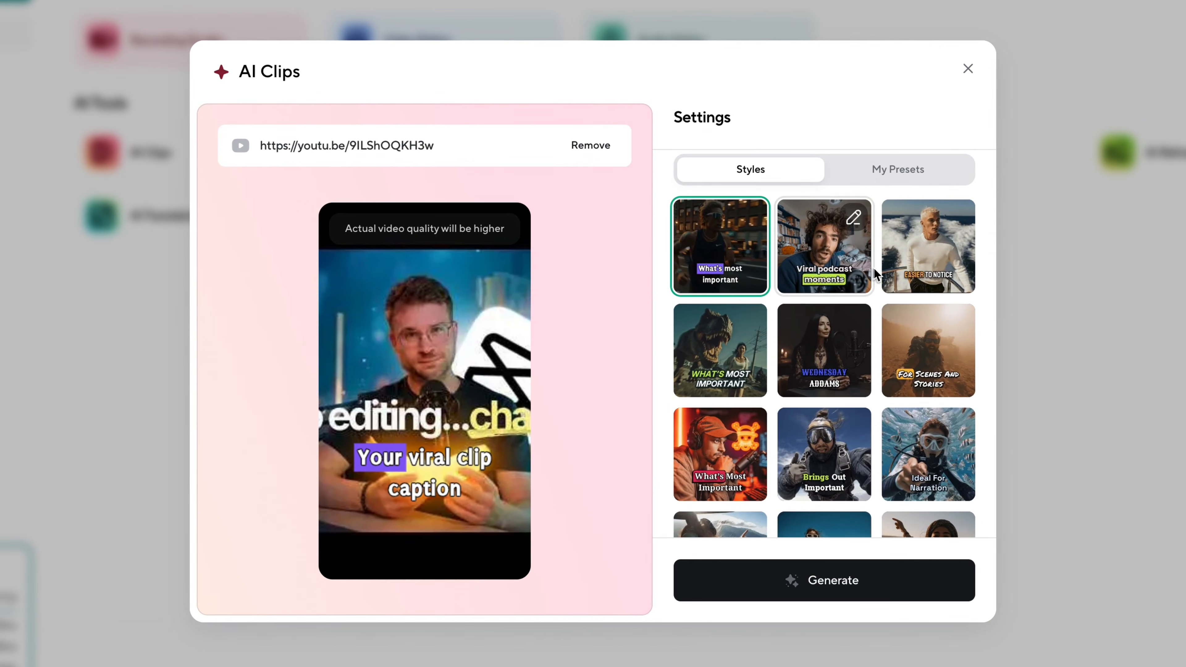
pyautogui.scroll(-2, 873, 268)
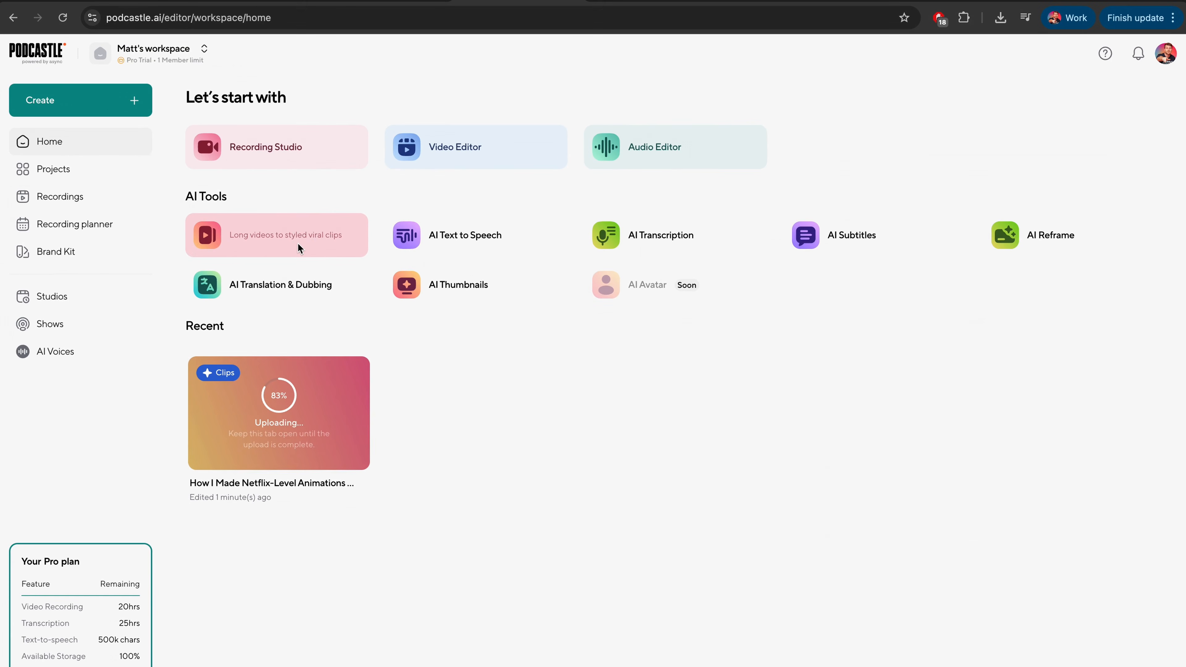
pyautogui.click(313, 237)
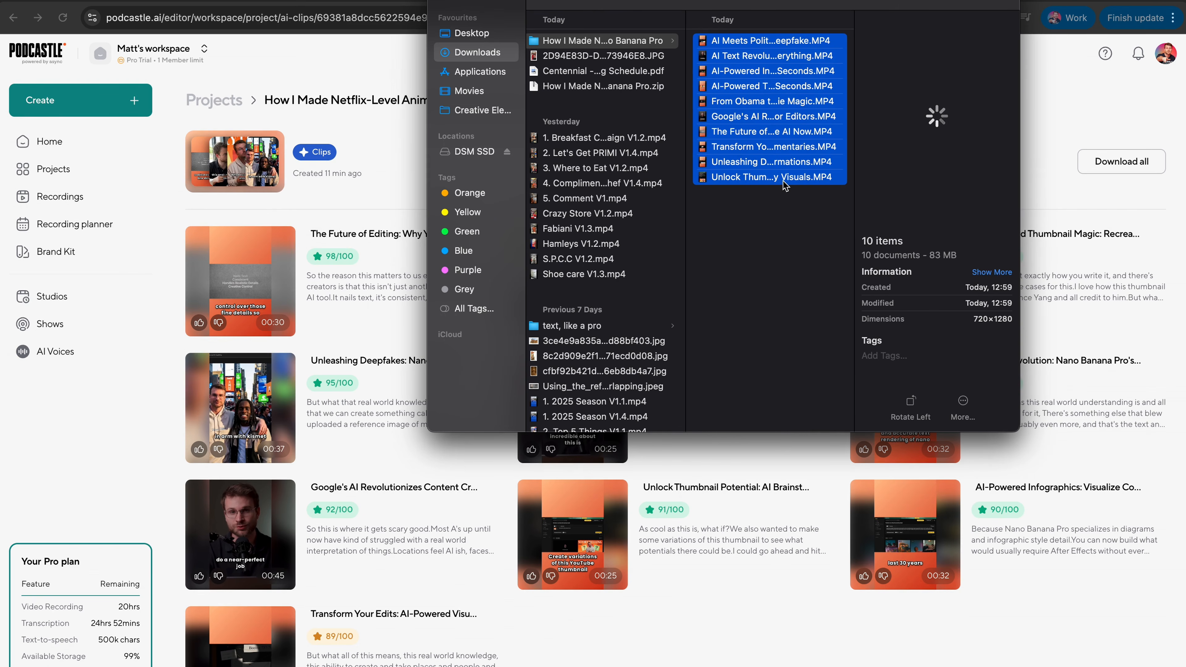
# - Preview the downloaded clip about unlocking thumbnail potential from the generated clips folder
pyautogui.click(783, 181)
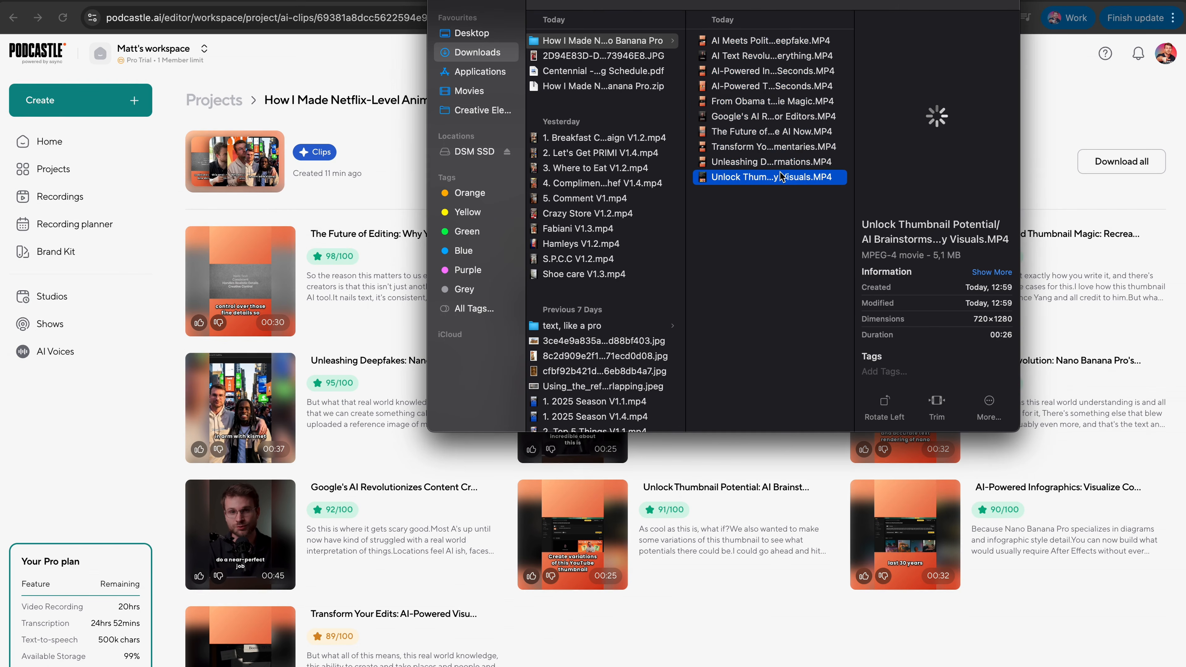
pyautogui.press('space')
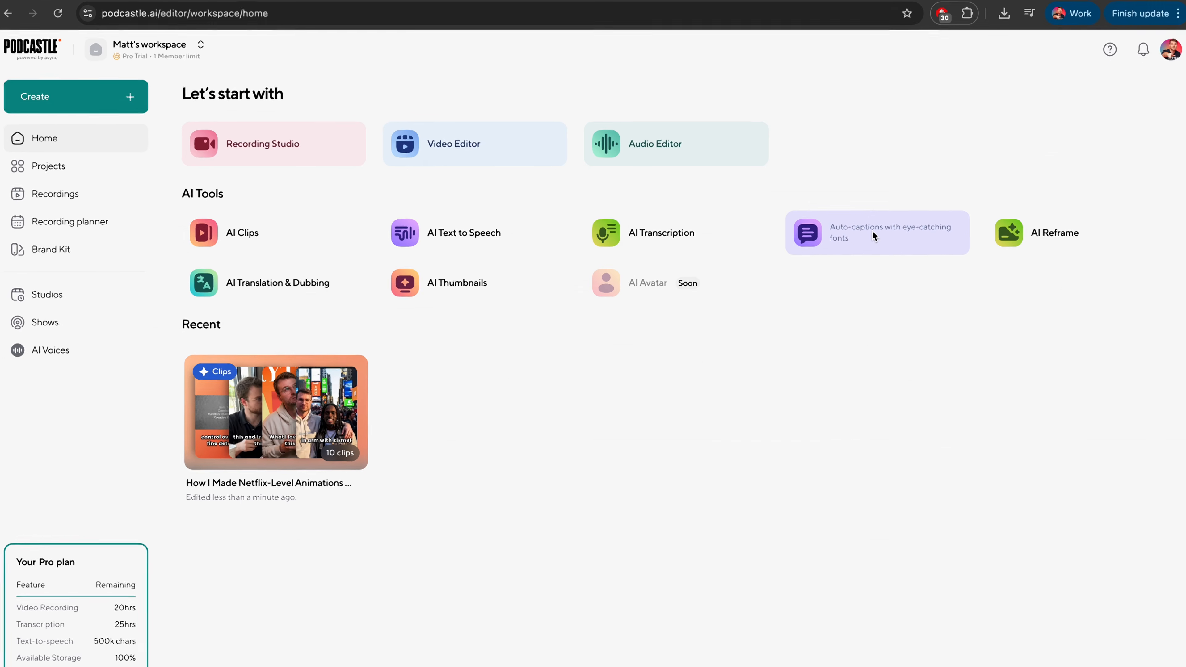
# - Upload Reel 1.mp4 from the Desktop to the AI Subtitles tool and browse its caption styles
pyautogui.click(872, 230)
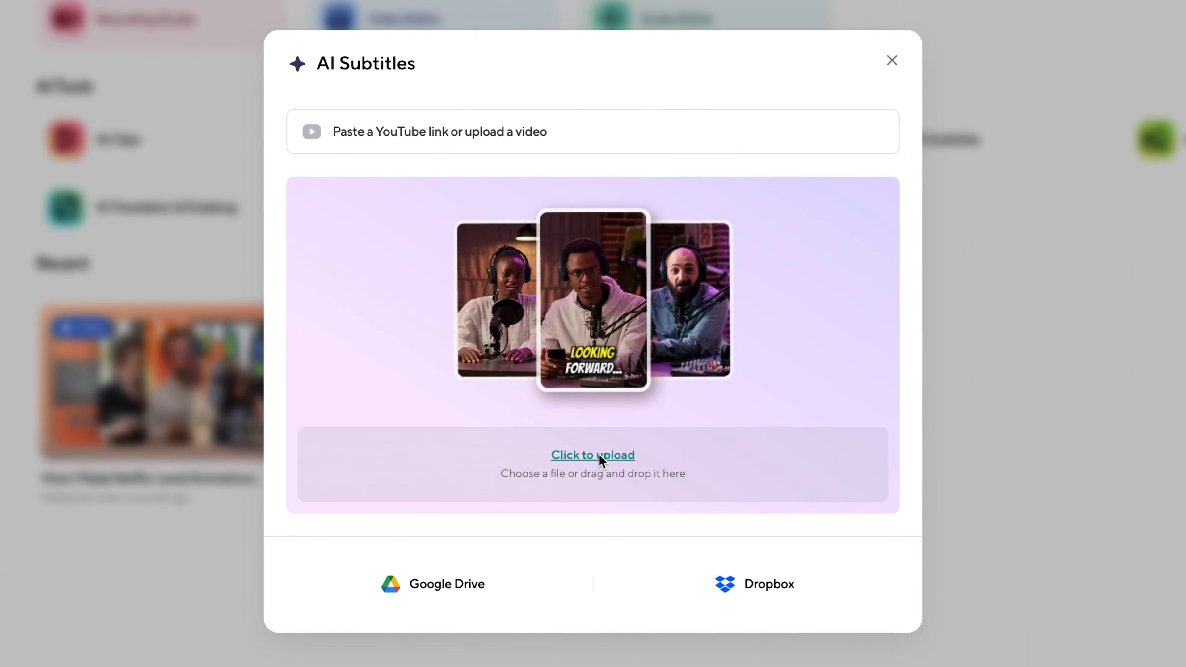
pyautogui.click(599, 454)
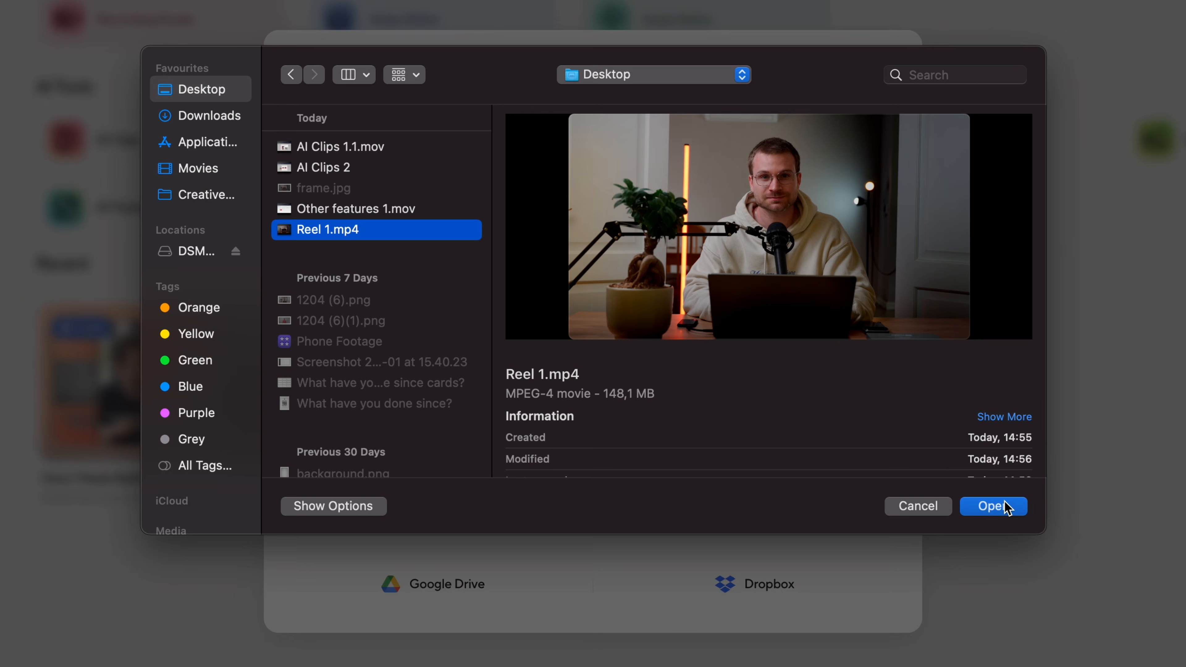
pyautogui.click(1004, 503)
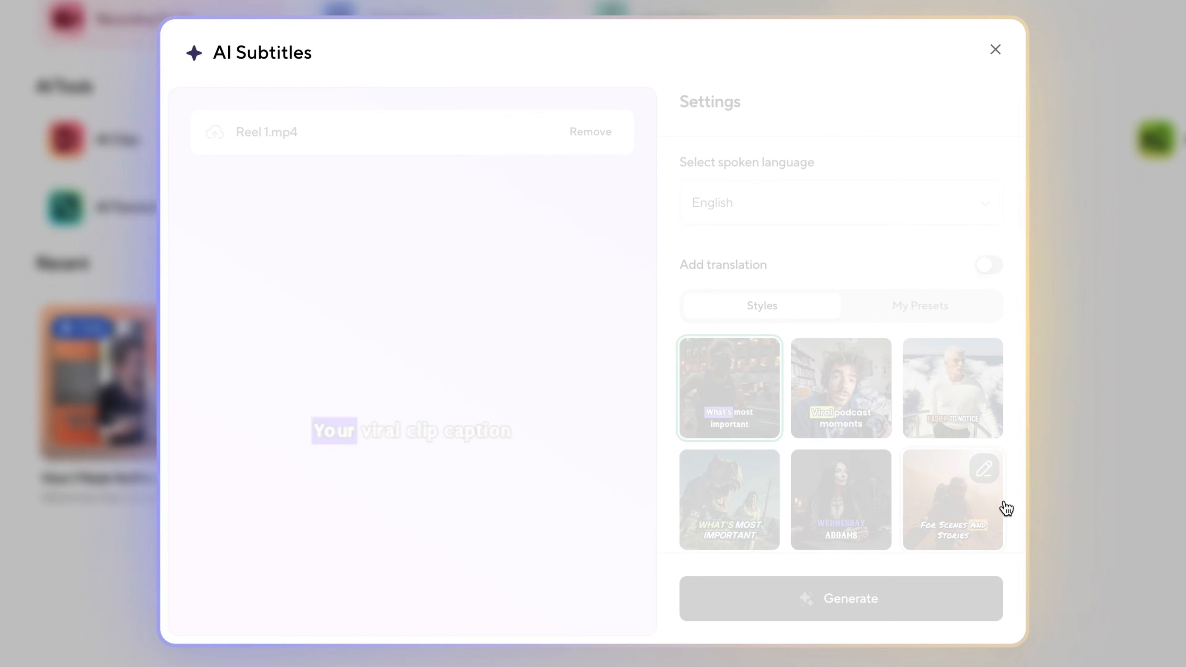
pyautogui.scroll(-7, 823, 420)
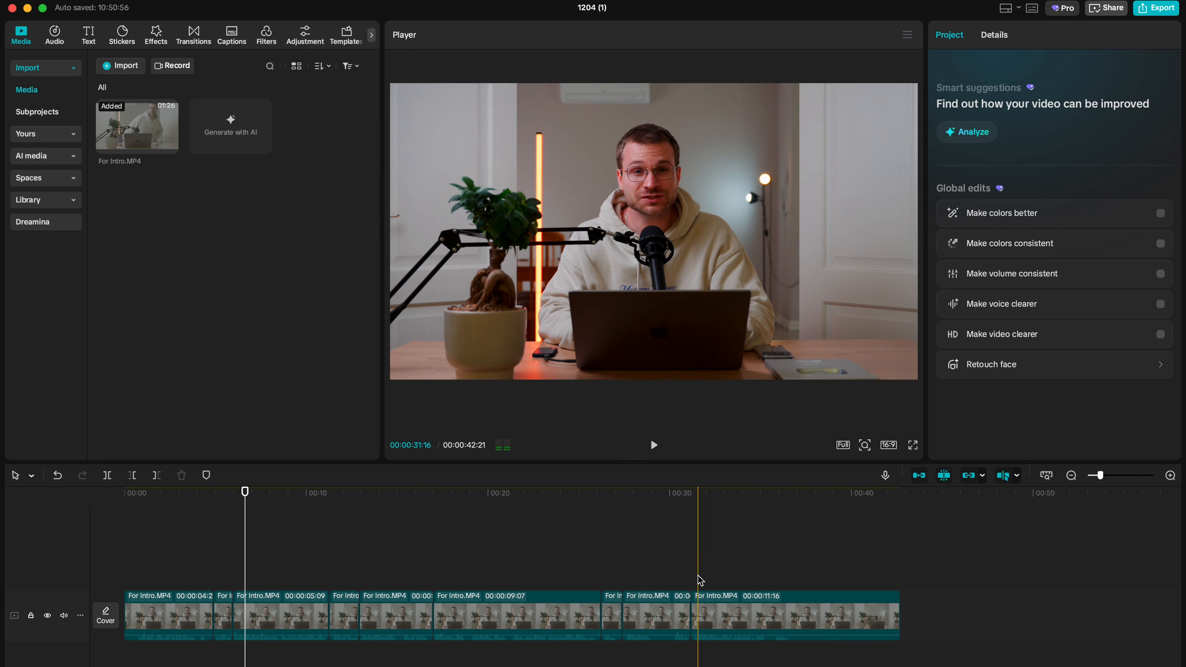
# - Switch back to CapCut and keyframe a zoom on the last For Intro.MP4 clip from 100% at 00:00:31:16 to 118% at 00:00:33:23
pyautogui.click(700, 617)
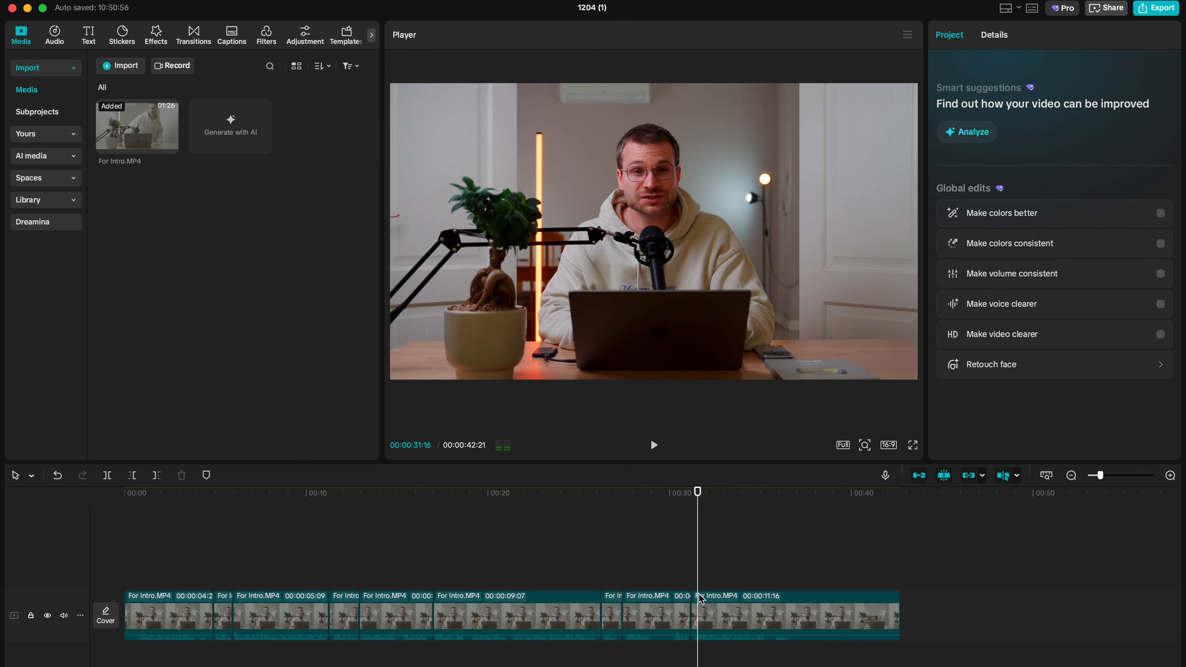
pyautogui.click(702, 619)
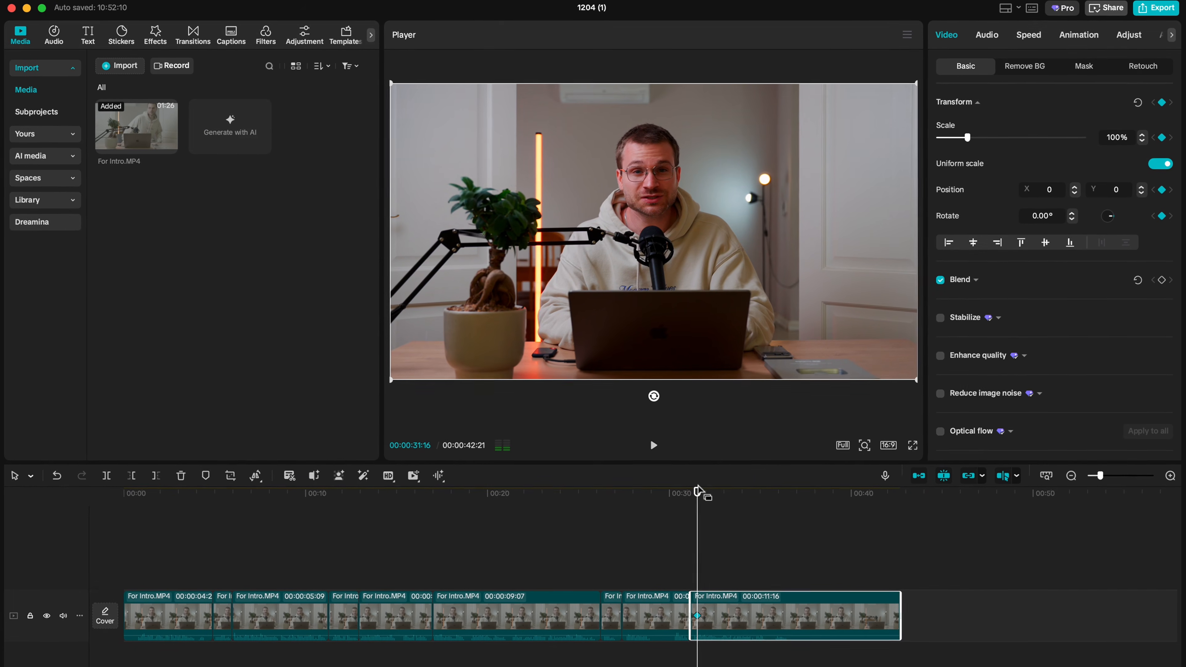
pyautogui.moveTo(698, 491); pyautogui.dragTo(738, 490)
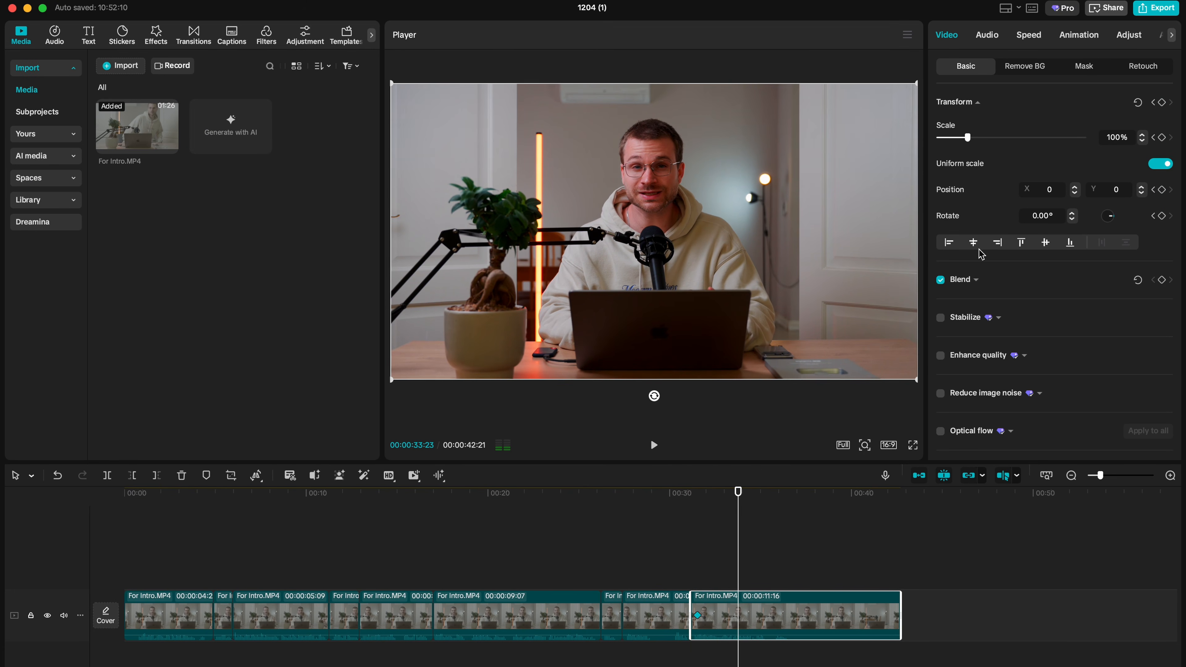
pyautogui.click(1161, 103)
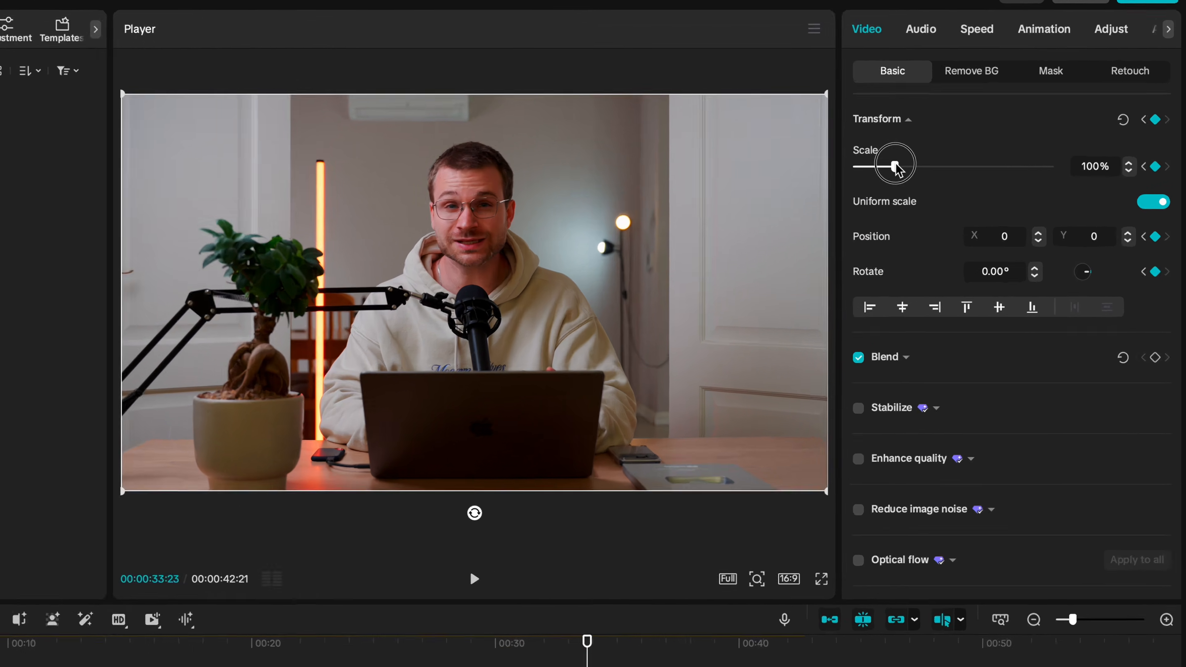
pyautogui.moveTo(966, 138); pyautogui.dragTo(972, 139)
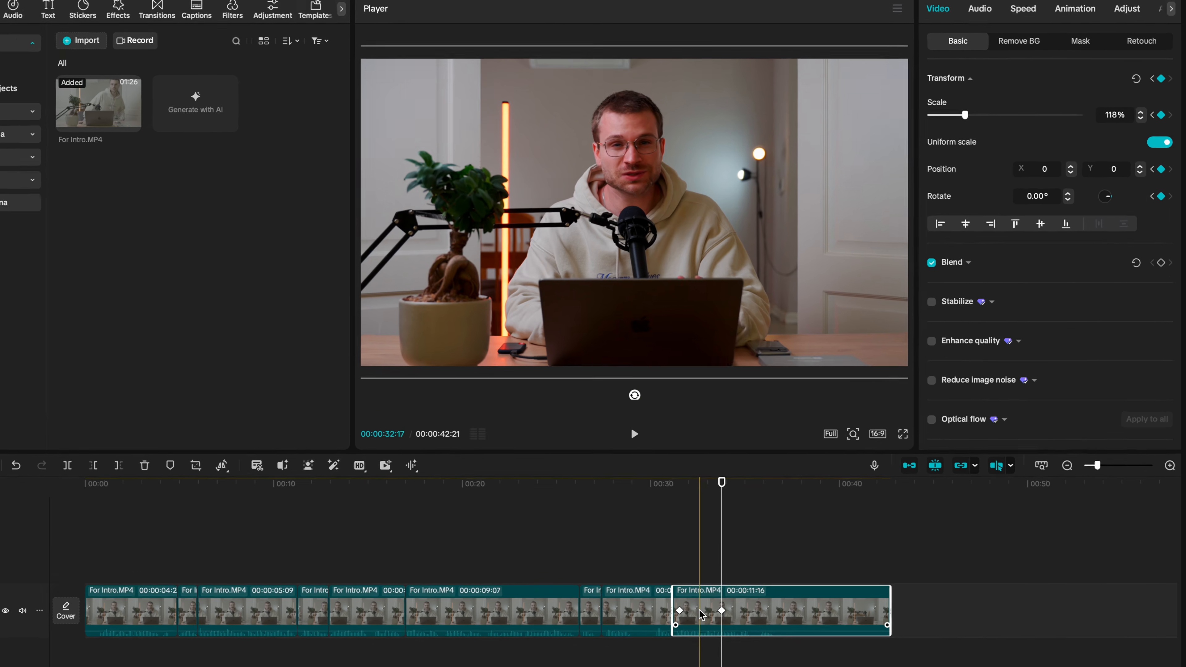
# - Apply the Cubic Ease preset curve between the last clip's scale keyframes and play the zoom from its start
pyautogui.rightClick(715, 621)
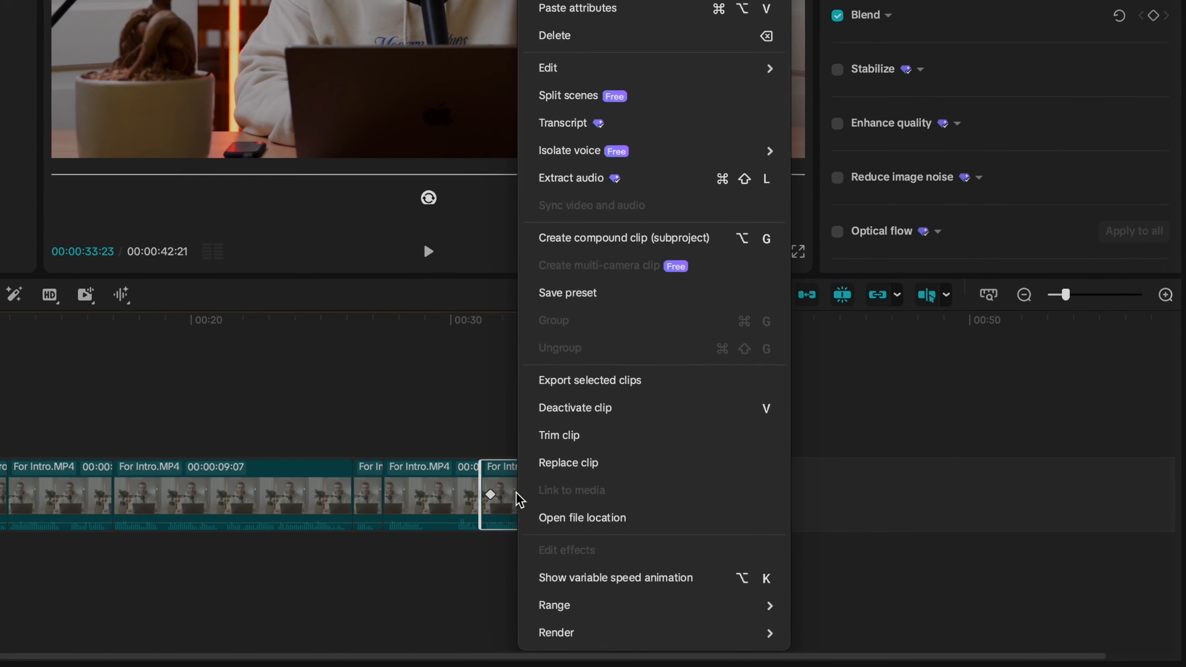
pyautogui.click(548, 578)
pyautogui.scroll(2, 490, 408)
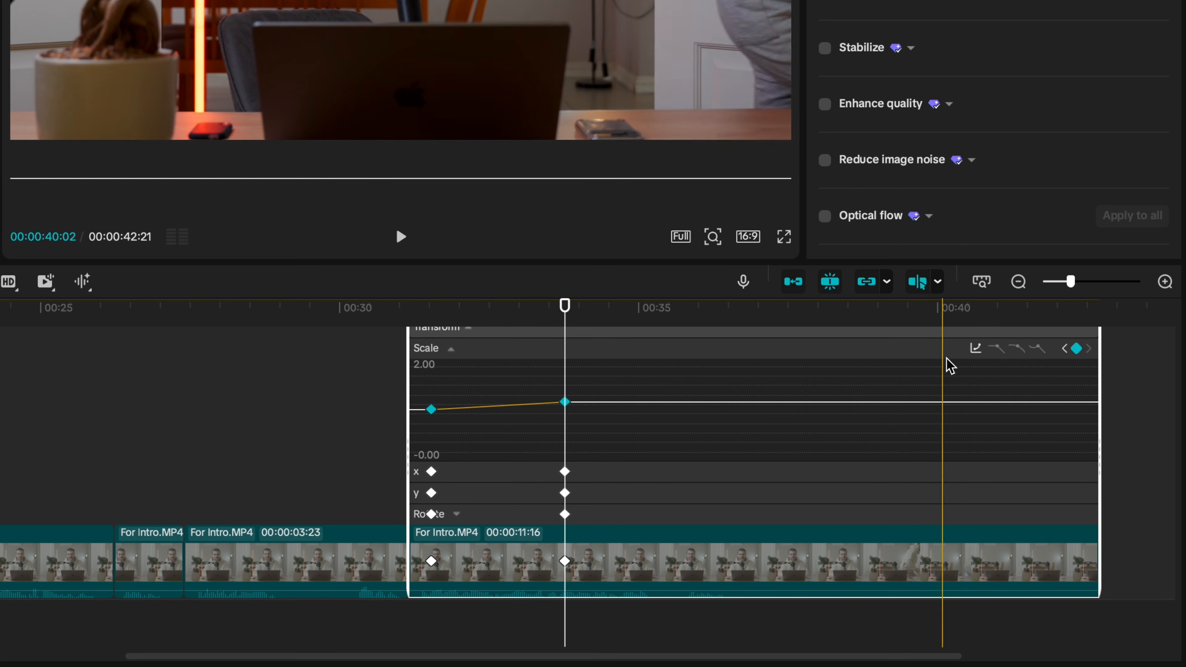
pyautogui.click(975, 350)
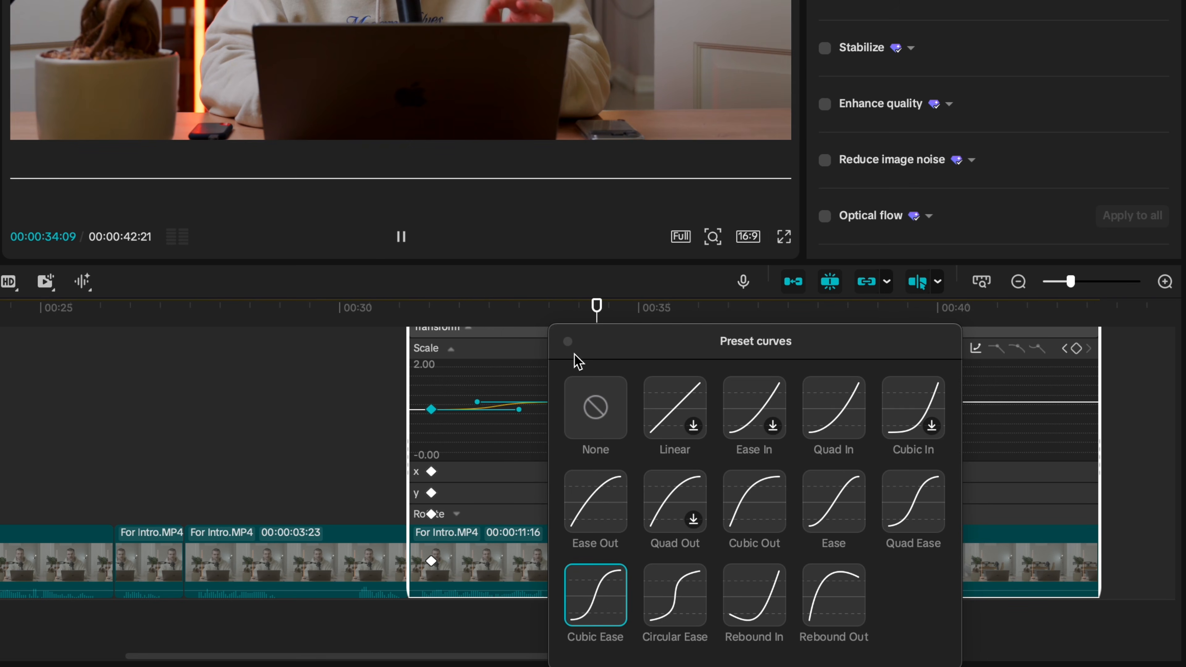
pyautogui.click(568, 342)
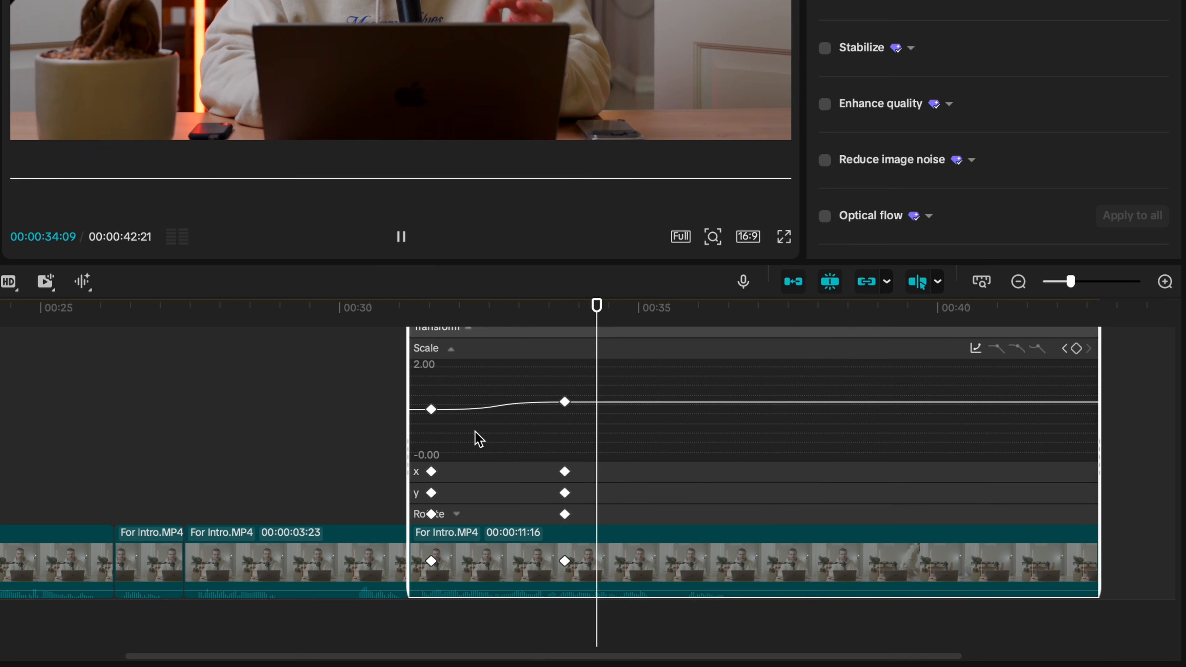
pyautogui.moveTo(597, 306); pyautogui.dragTo(427, 319)
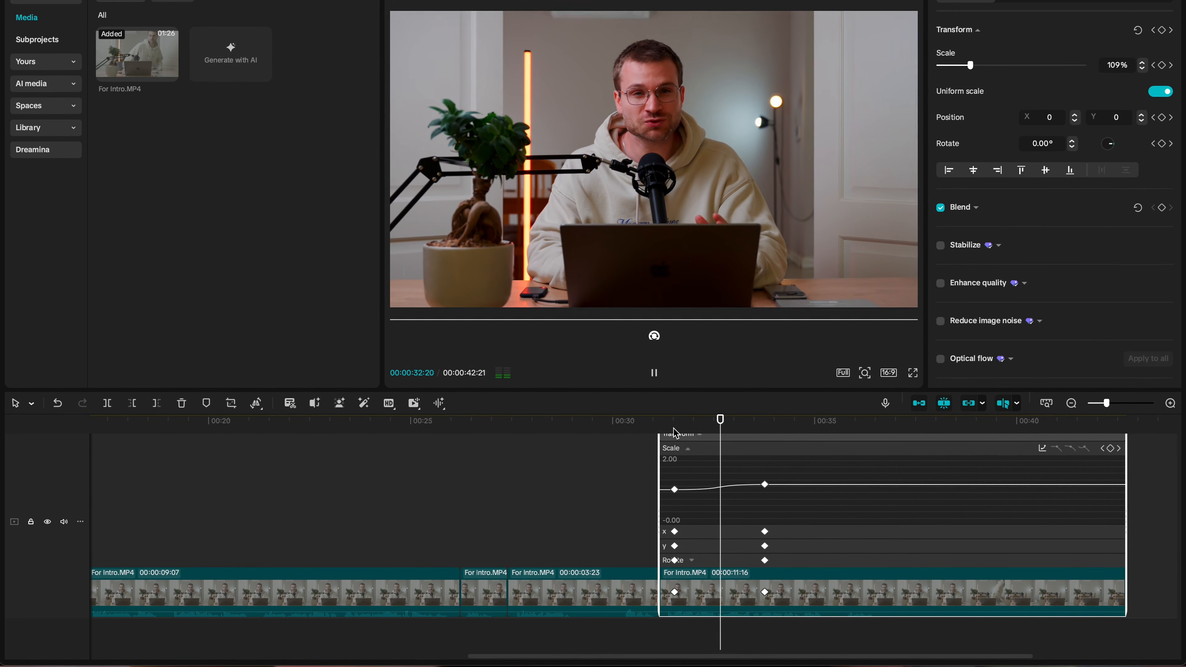
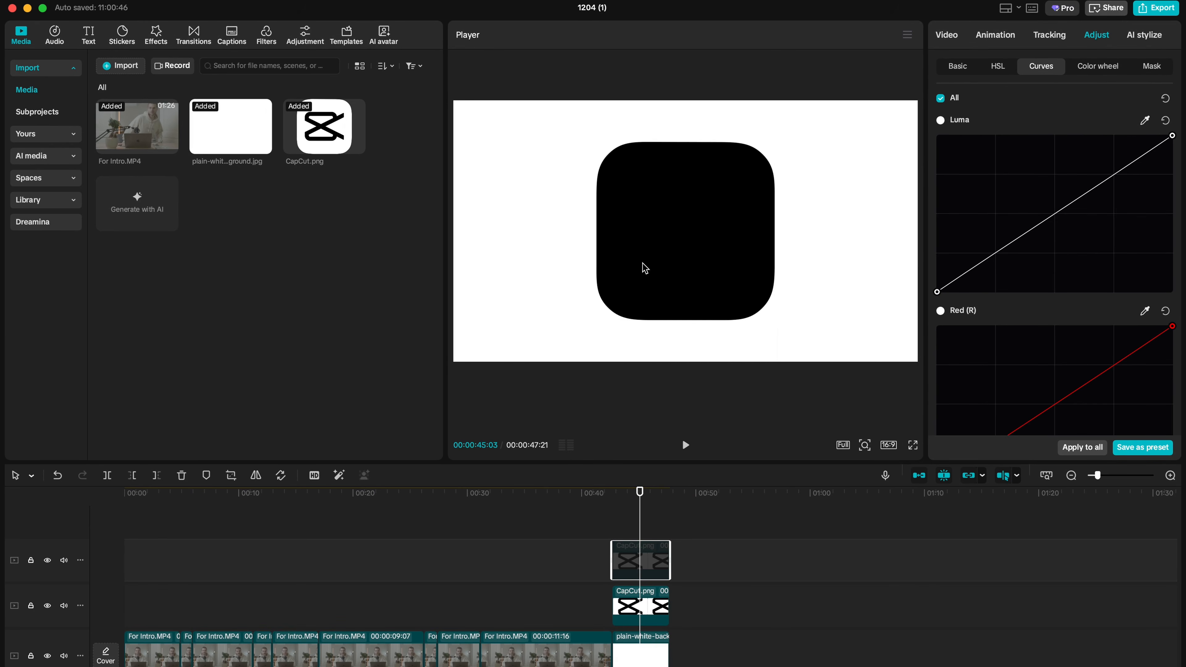
# - Reactivate the upper CapCut.png layer and turn the lower CapCut.png layer into a compound clip
pyautogui.press('v')
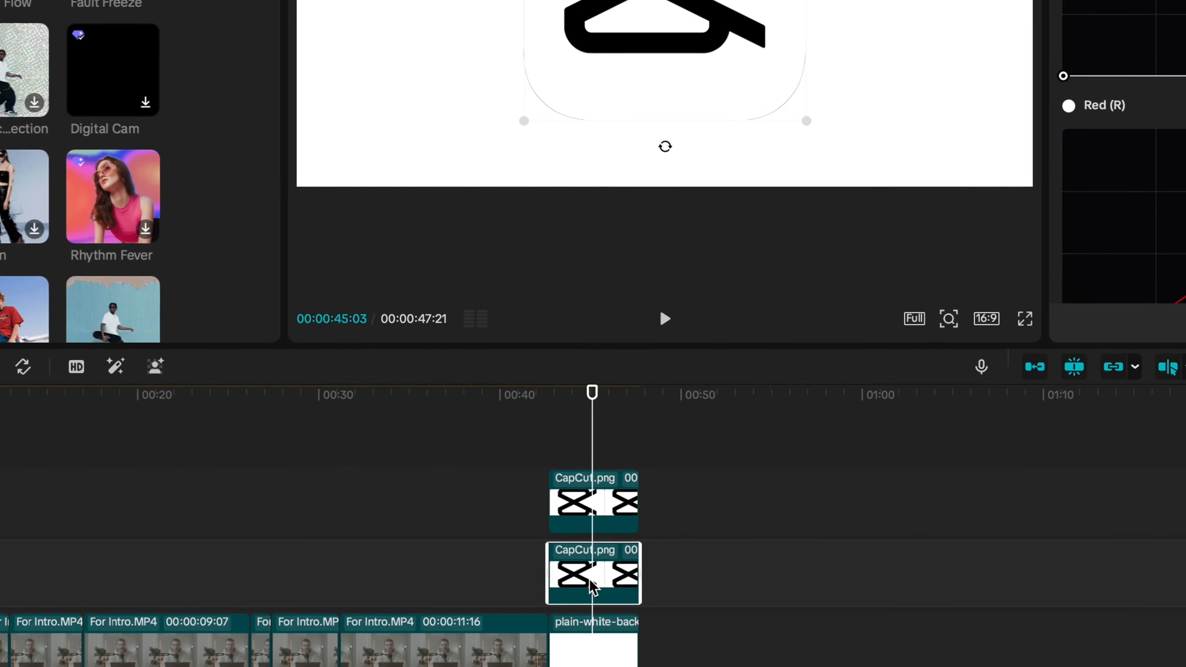
pyautogui.rightClick(630, 607)
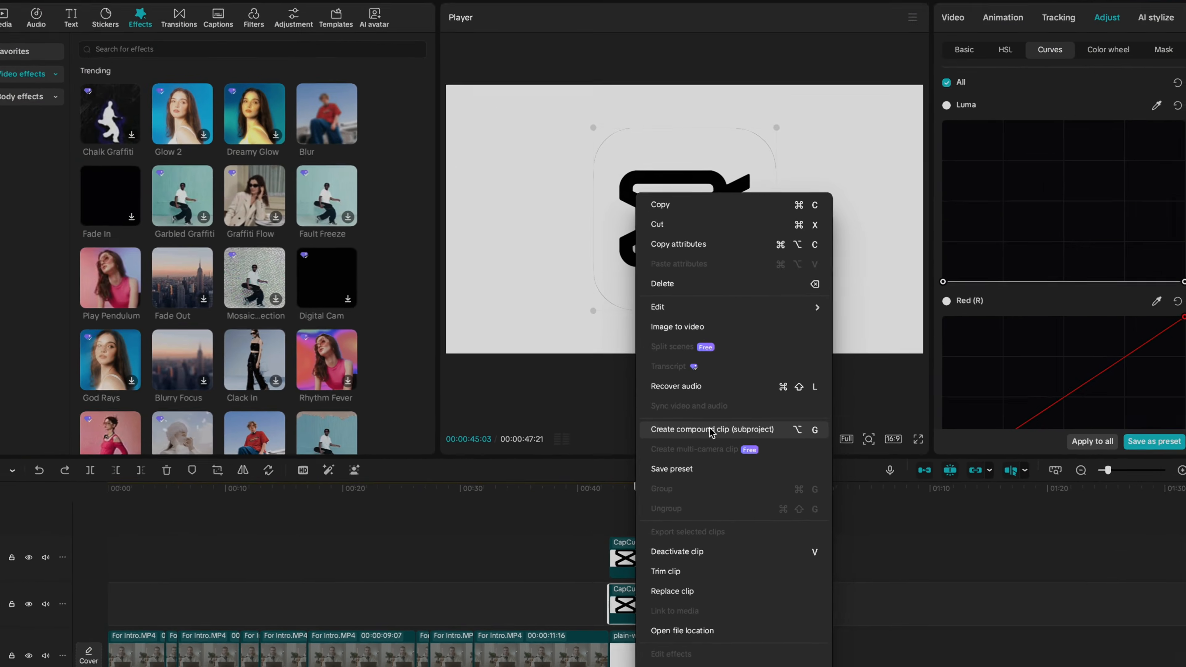
pyautogui.click(707, 299)
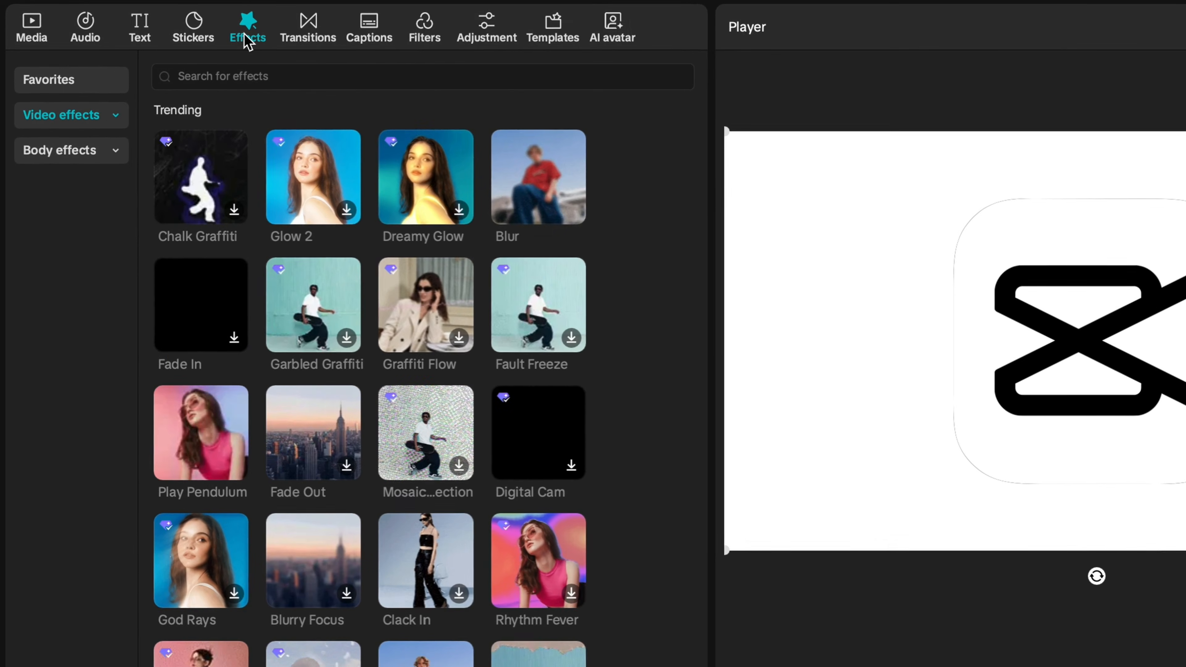
# - Search the video effects for "blur" and apply the Blur effect to the compound clip beneath the logo
pyautogui.click(152, 65)
pyautogui.write('b')
pyautogui.press('Return')
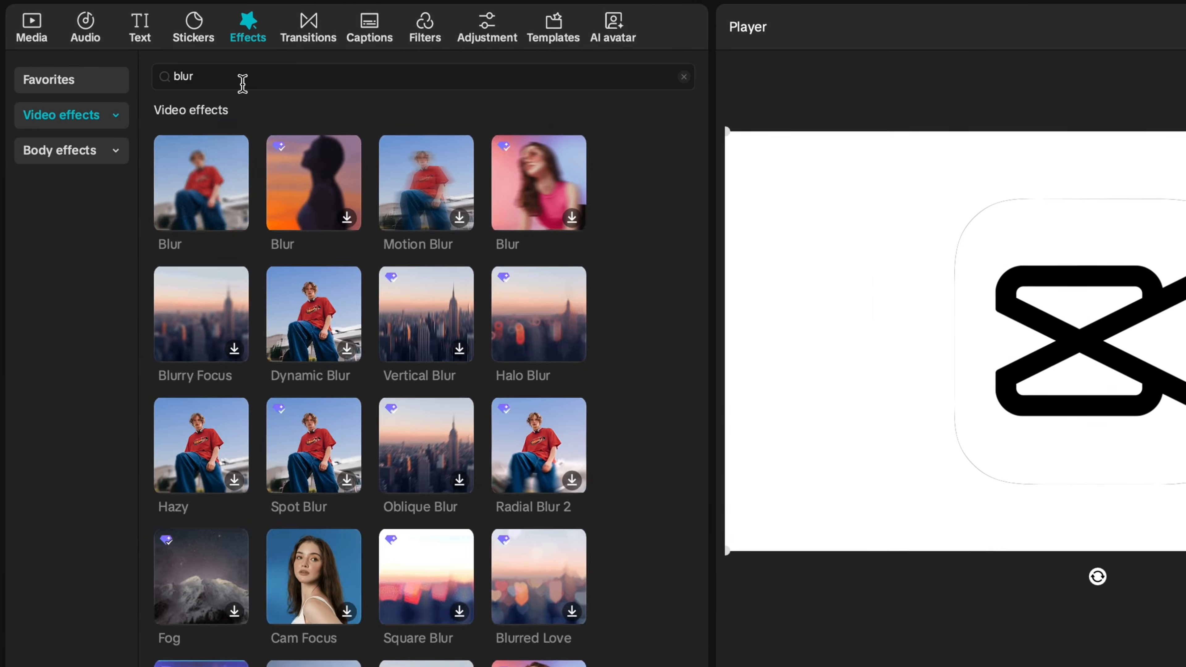
pyautogui.click(201, 185)
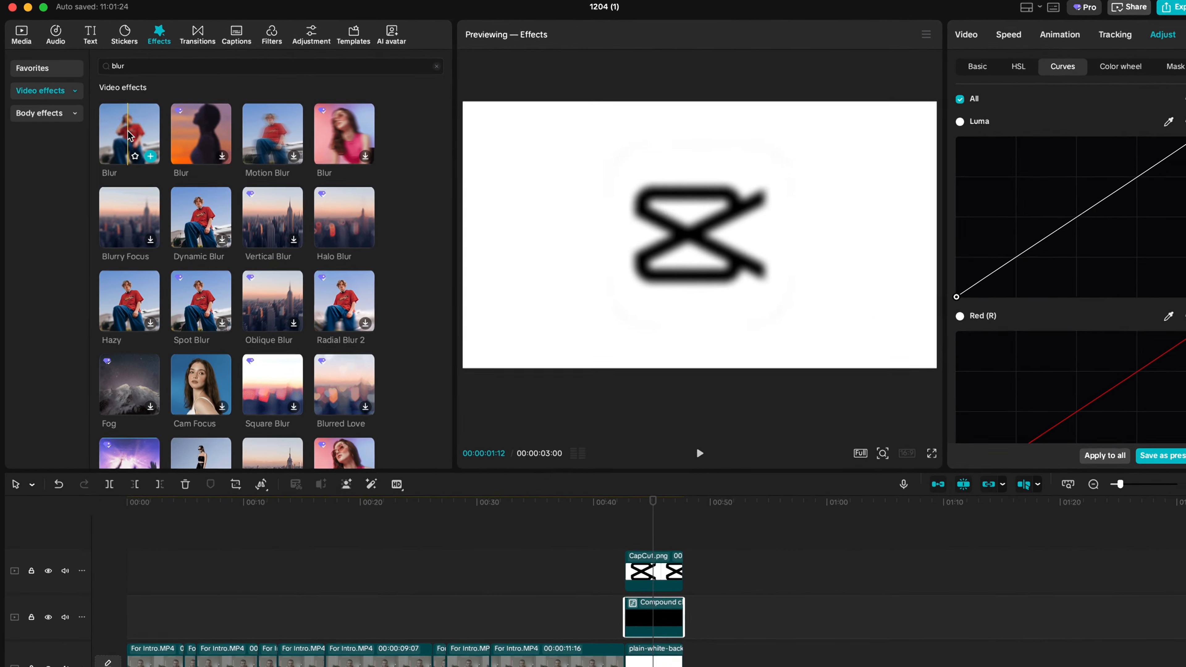
pyautogui.moveTo(130, 136); pyautogui.dragTo(630, 606)
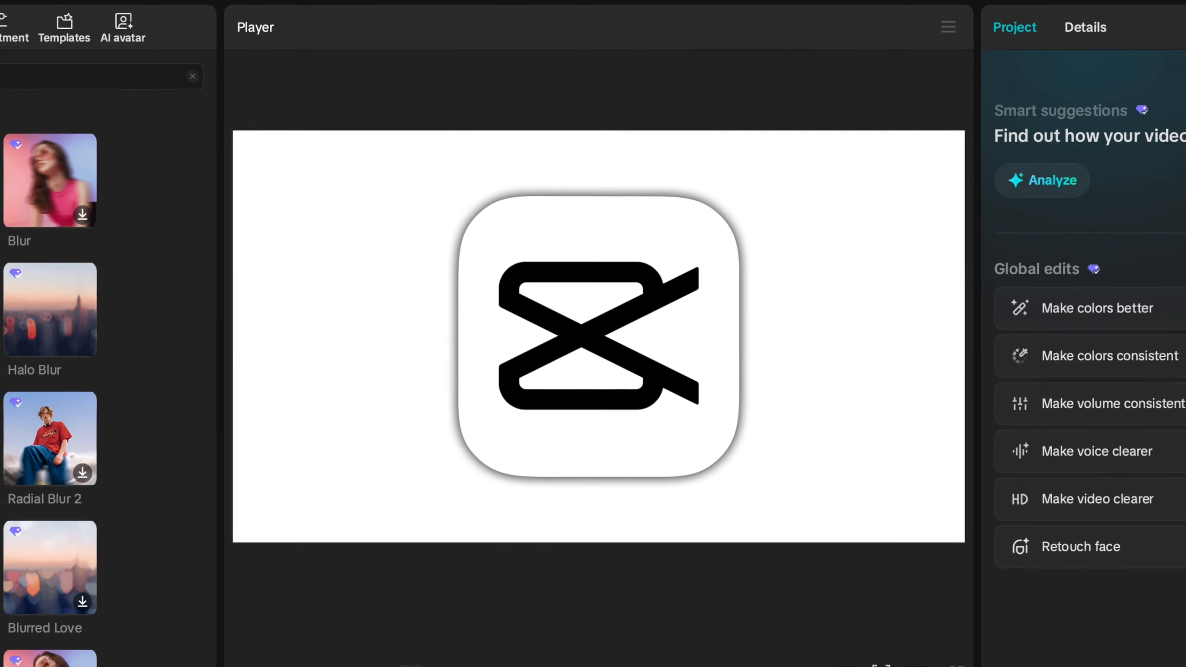
# - Scale the blurred shadow clip to 117% and offset its position to X -82, Y -48
pyautogui.click(611, 565)
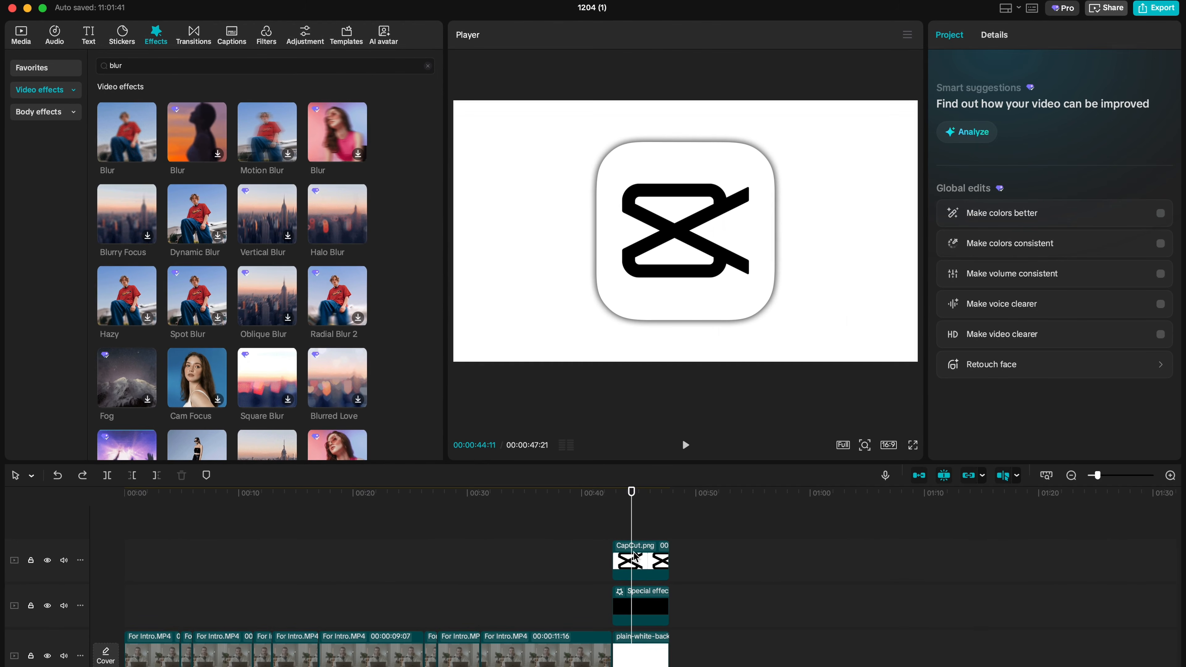
pyautogui.click(639, 607)
pyautogui.click(947, 37)
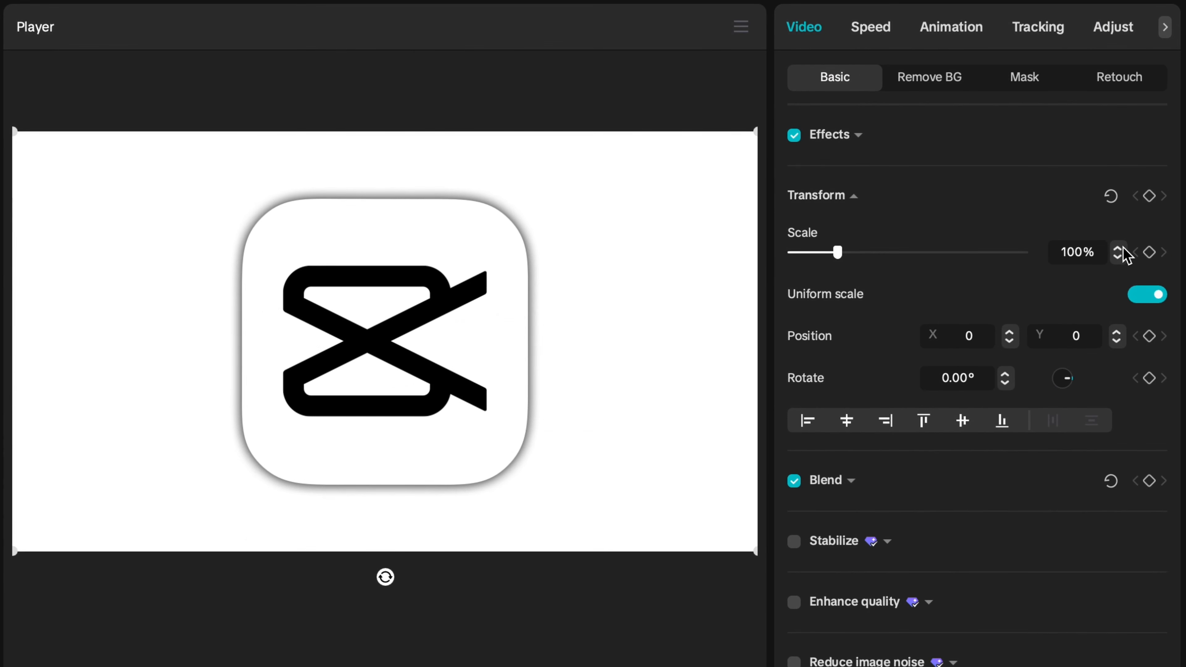
pyautogui.moveTo(1120, 248); pyautogui.dragTo(1119, 248)
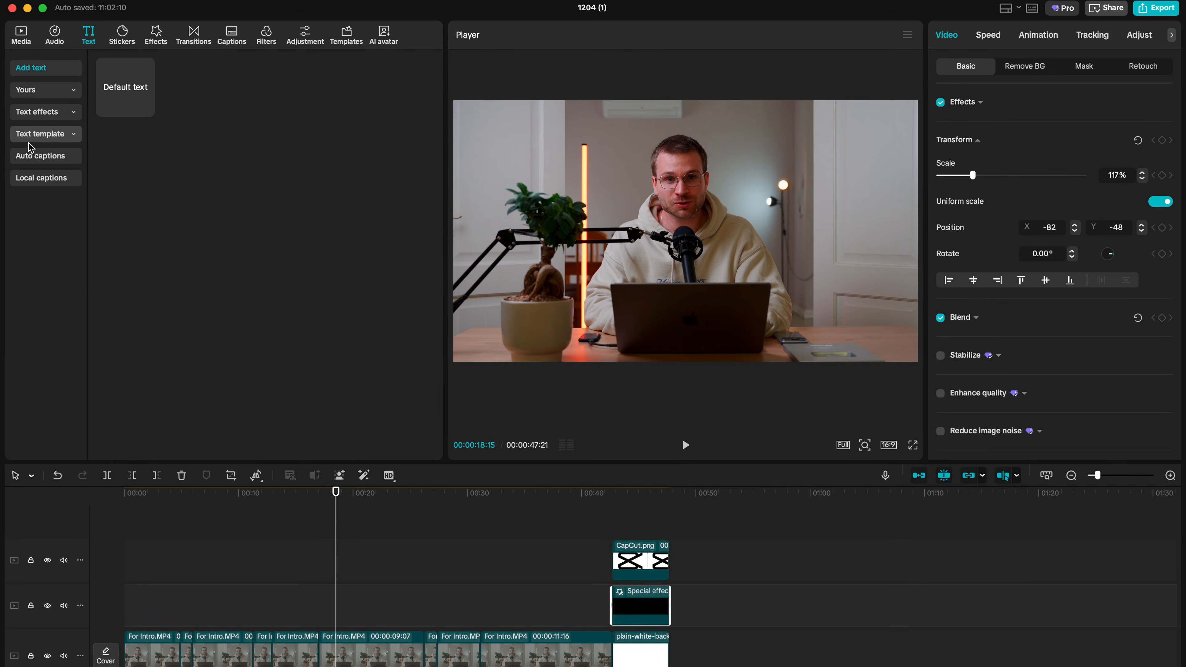
# - Generate auto captions for the timeline with English as the spoken language and no bilingual captions
pyautogui.click(32, 156)
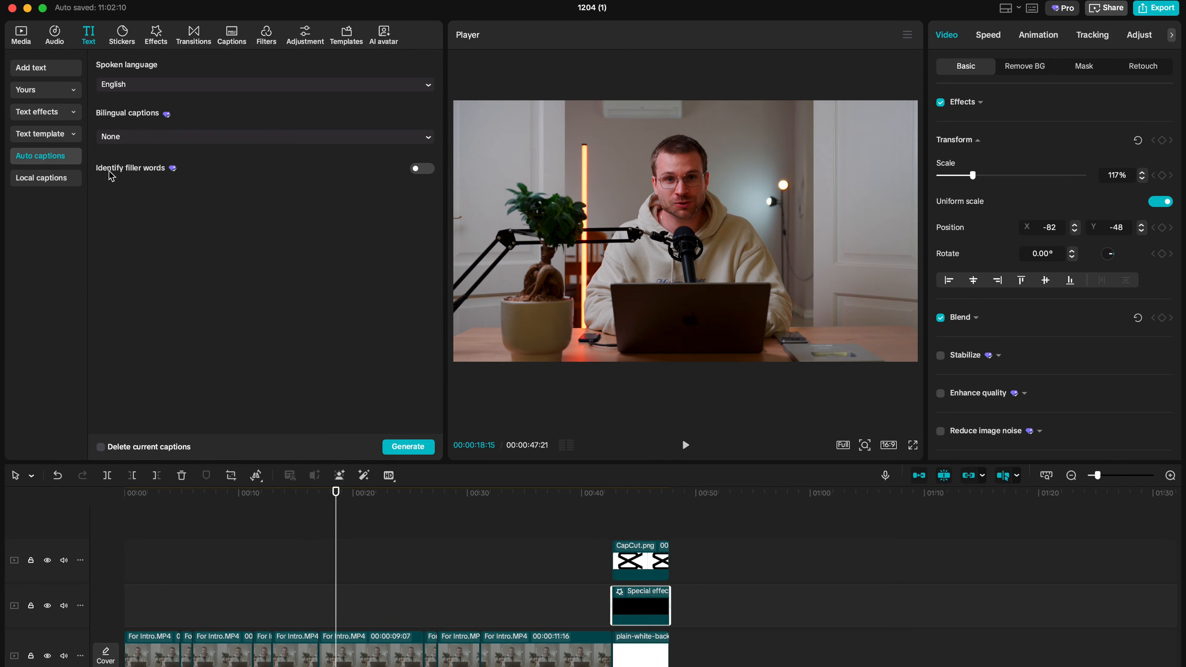
pyautogui.click(405, 452)
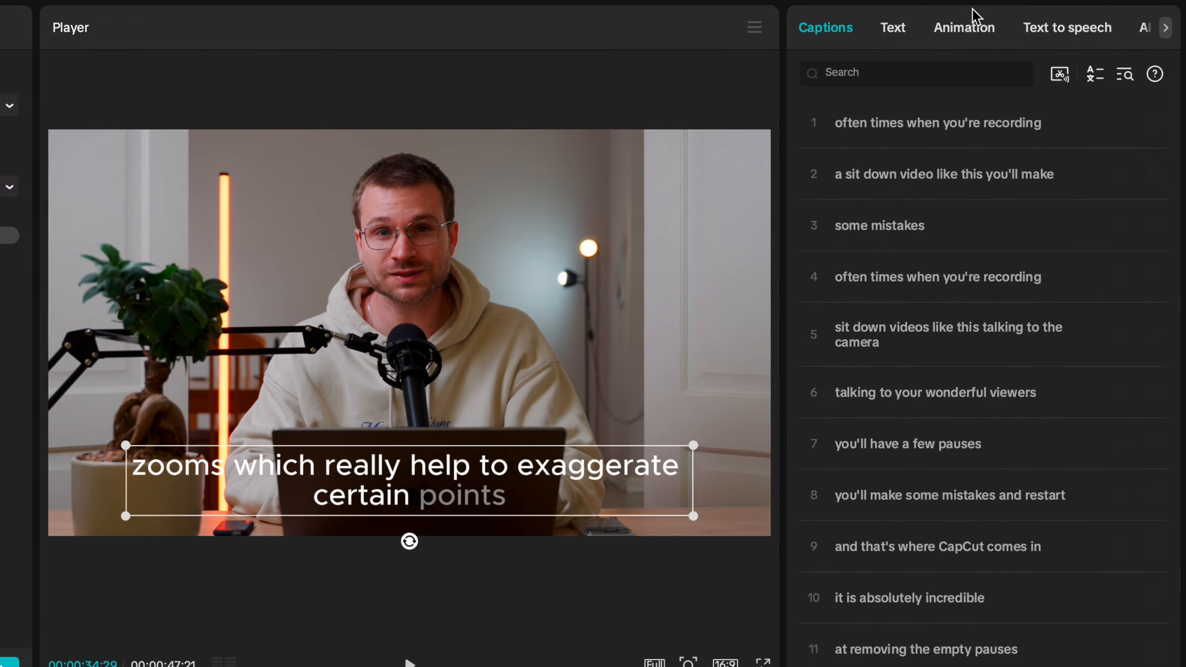
# - Try the favorited caption animations Text Extrude, Multi-line, Multi Fonts and Fade II, and apply Fade In to the captions
pyautogui.click(1028, 33)
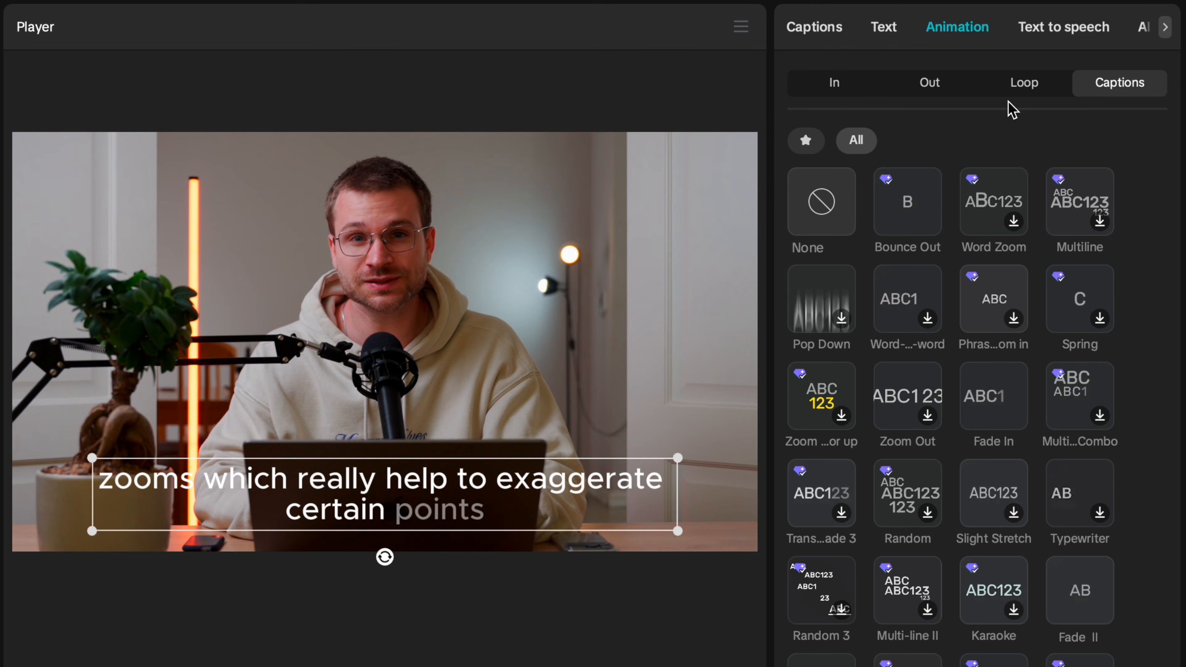
pyautogui.click(812, 141)
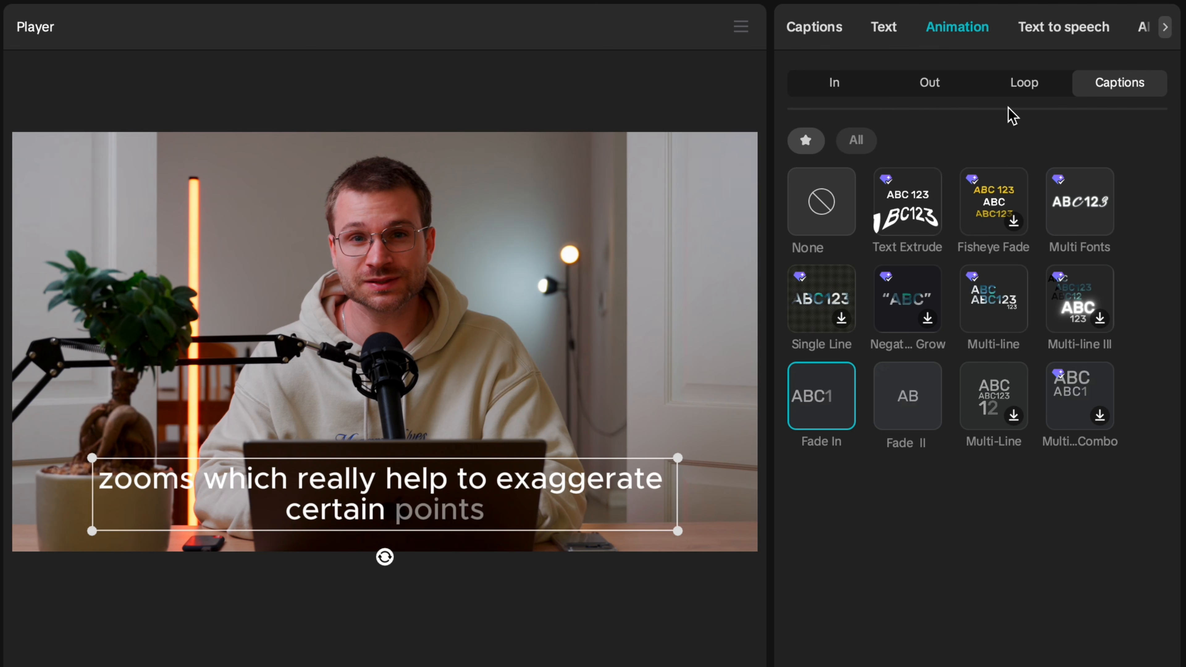
pyautogui.click(908, 206)
pyautogui.click(993, 299)
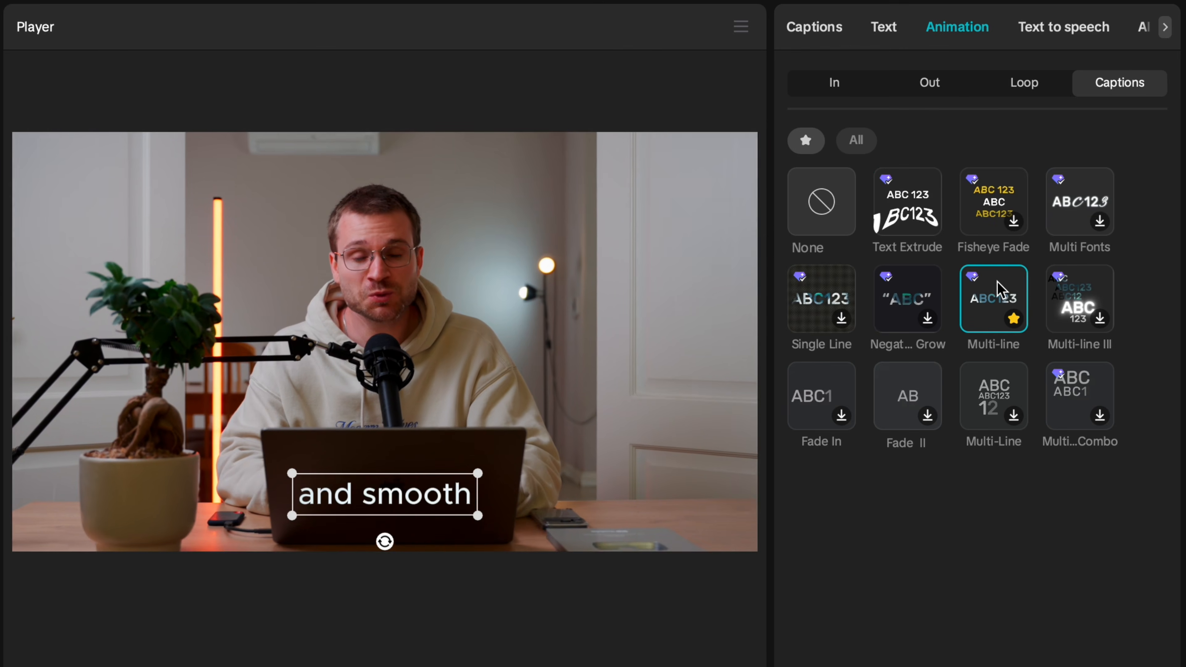
pyautogui.click(1082, 207)
pyautogui.click(917, 402)
pyautogui.click(822, 397)
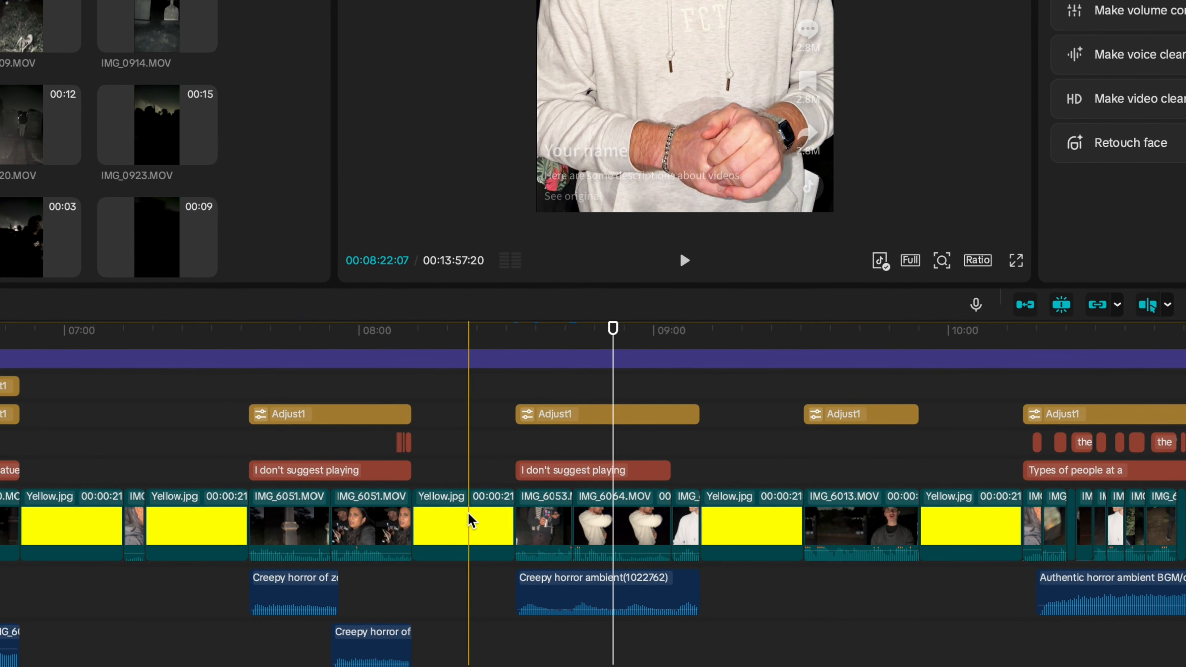
# - Mark an in-to-out range around the second "I don't suggest playing" segment, ending at 00:09:09:14, and check its export settings
pyautogui.click(513, 528)
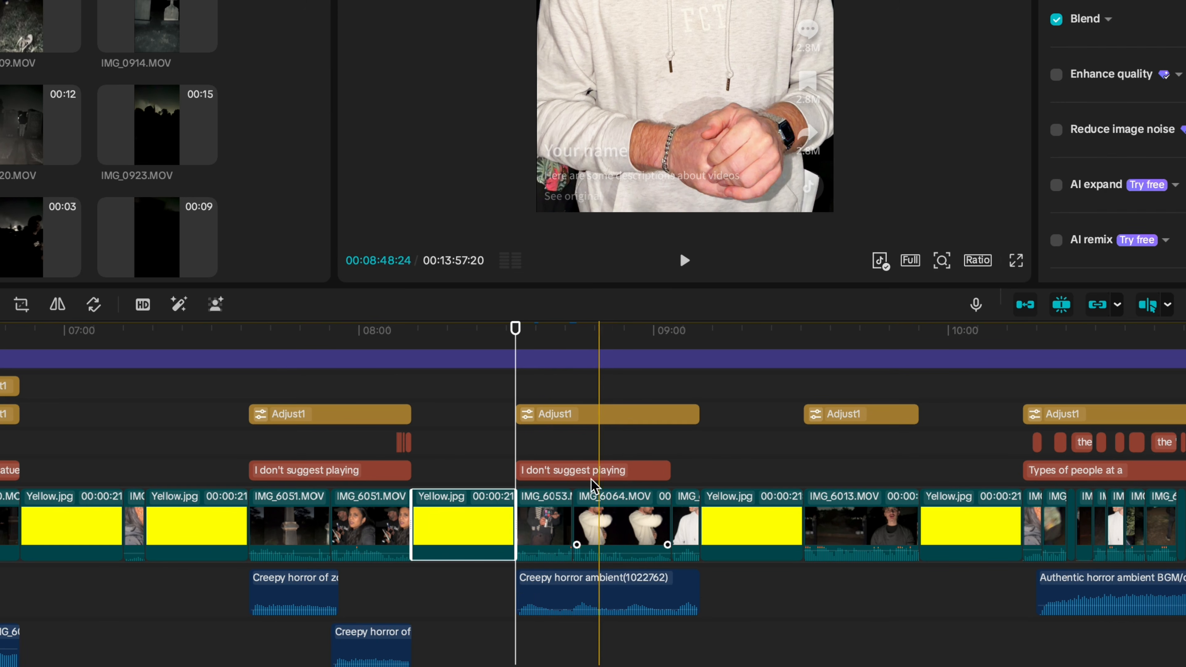
pyautogui.click(516, 328)
pyautogui.moveTo(517, 332)
pyautogui.mouseDown()
pyautogui.moveTo(540, 324)
pyautogui.moveTo(515, 328)
pyautogui.mouseUp()
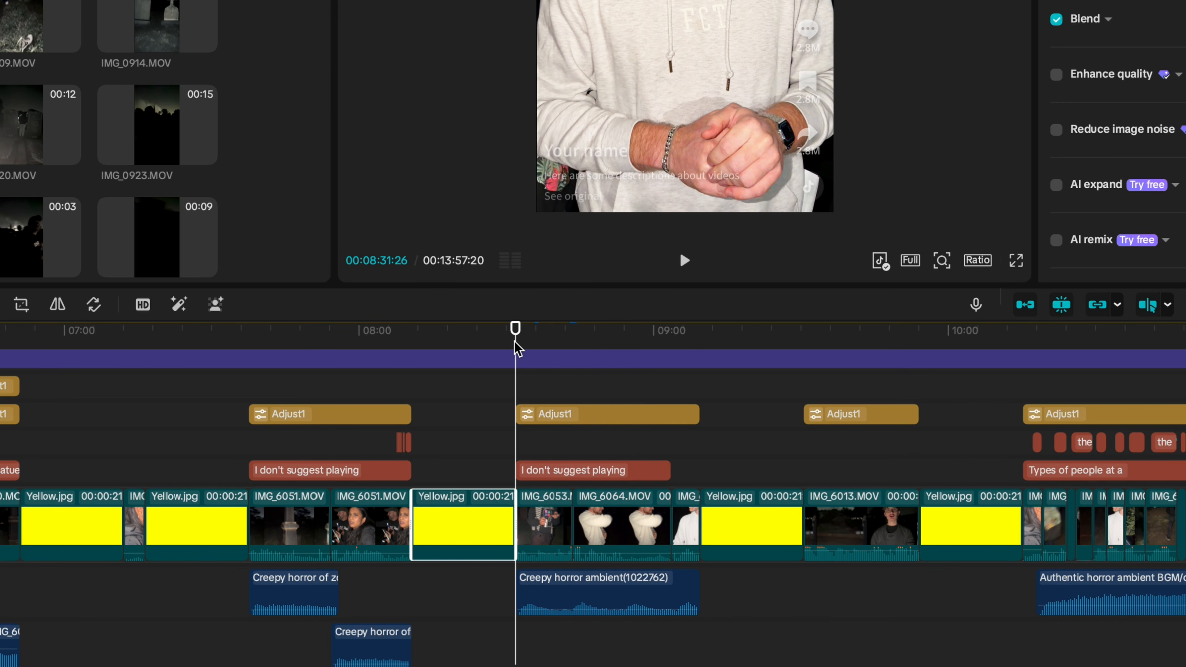
pyautogui.press('i')
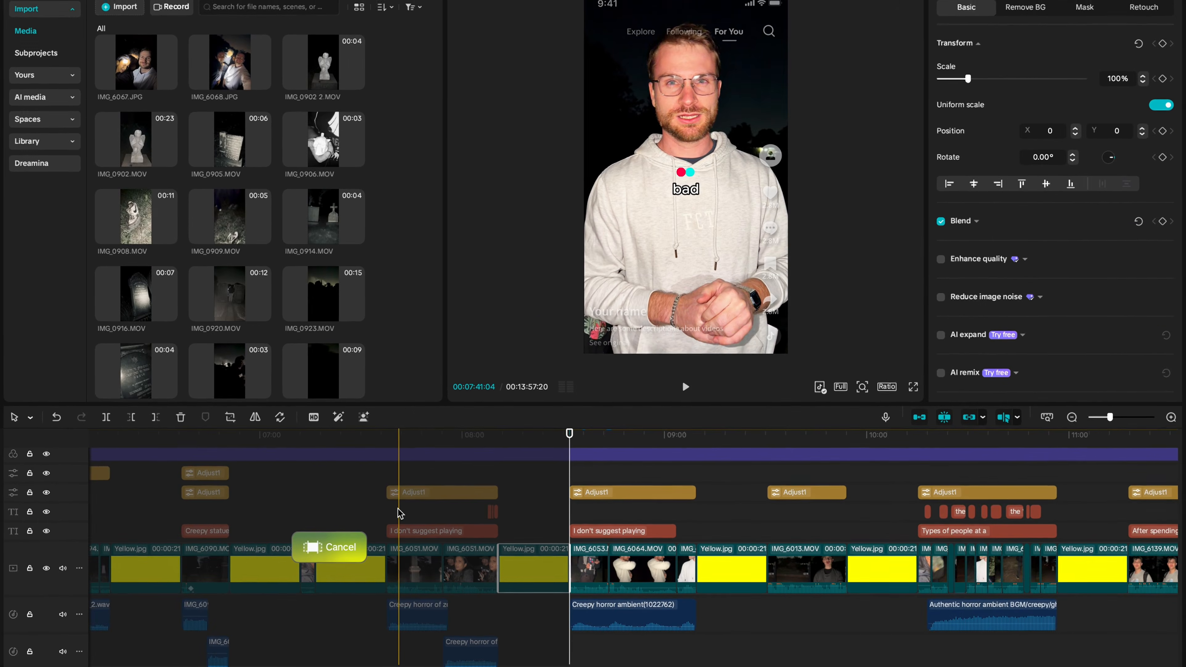
pyautogui.click(699, 517)
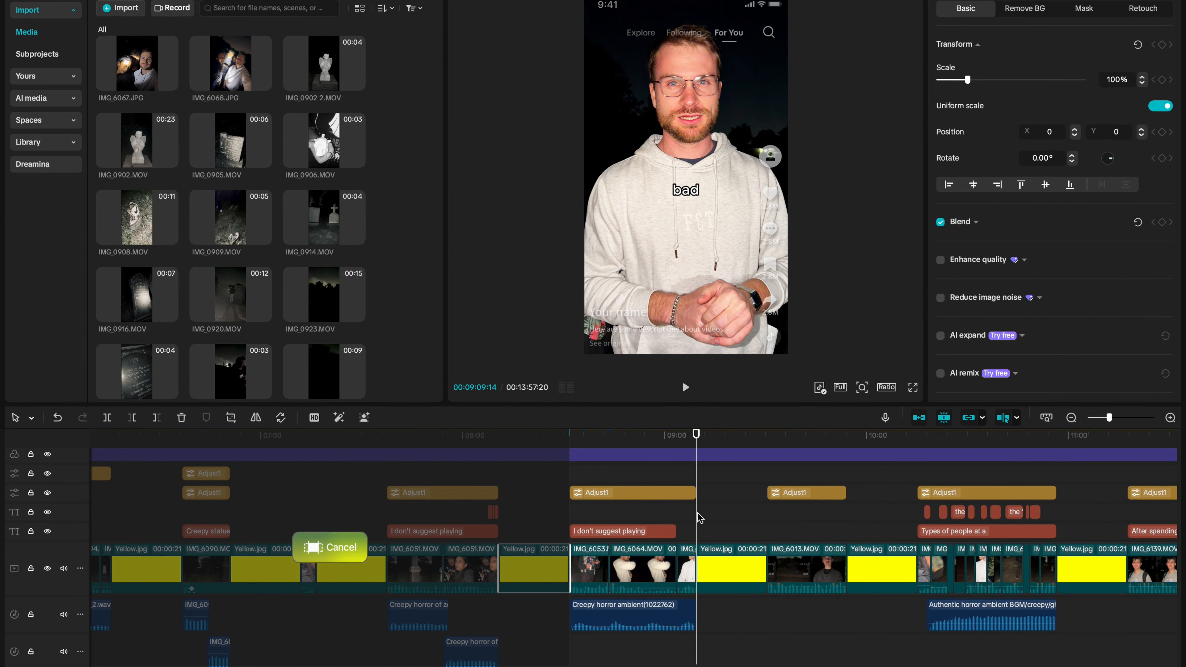
pyautogui.click(699, 517)
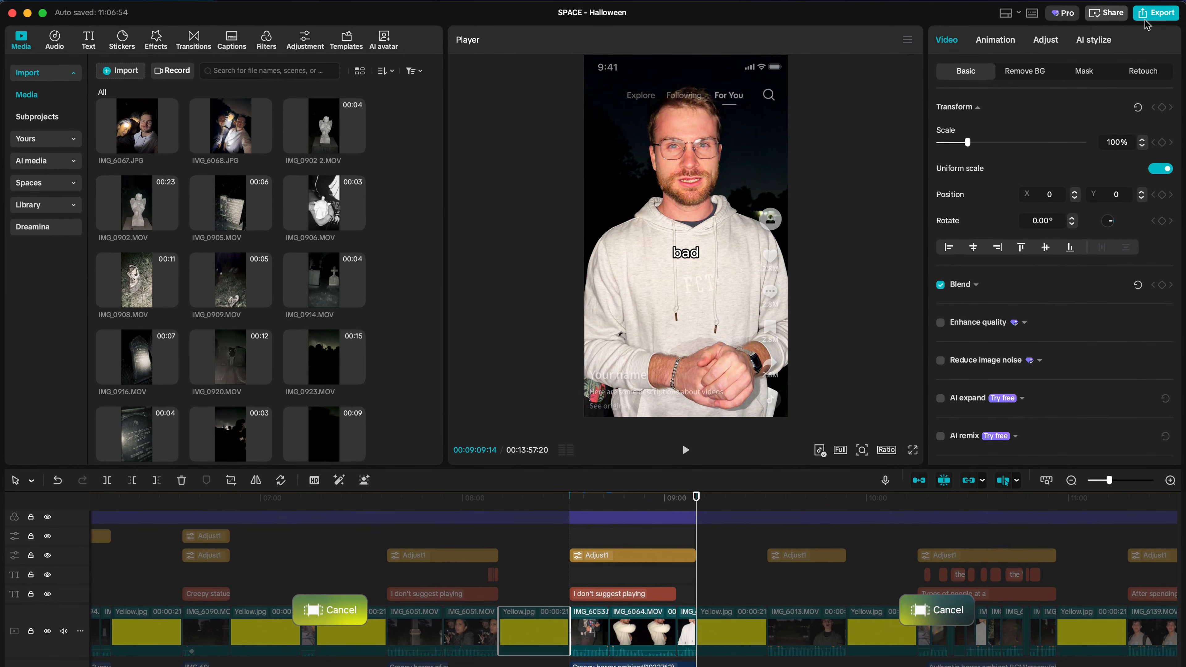
pyautogui.click(1149, 16)
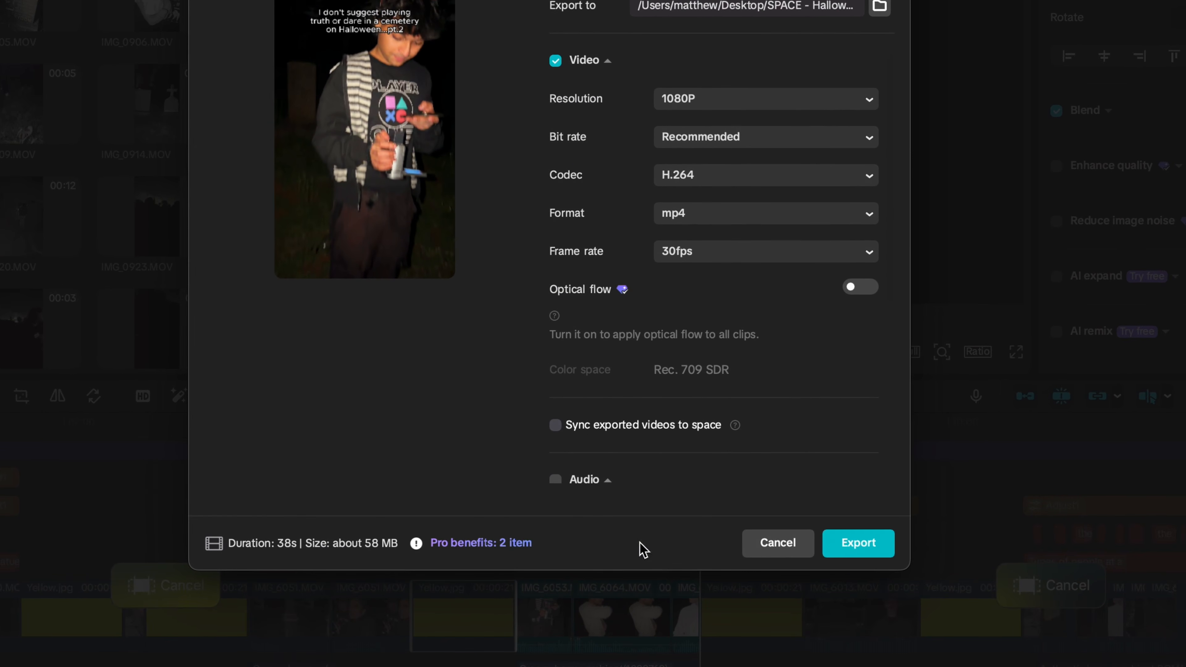
pyautogui.click(759, 543)
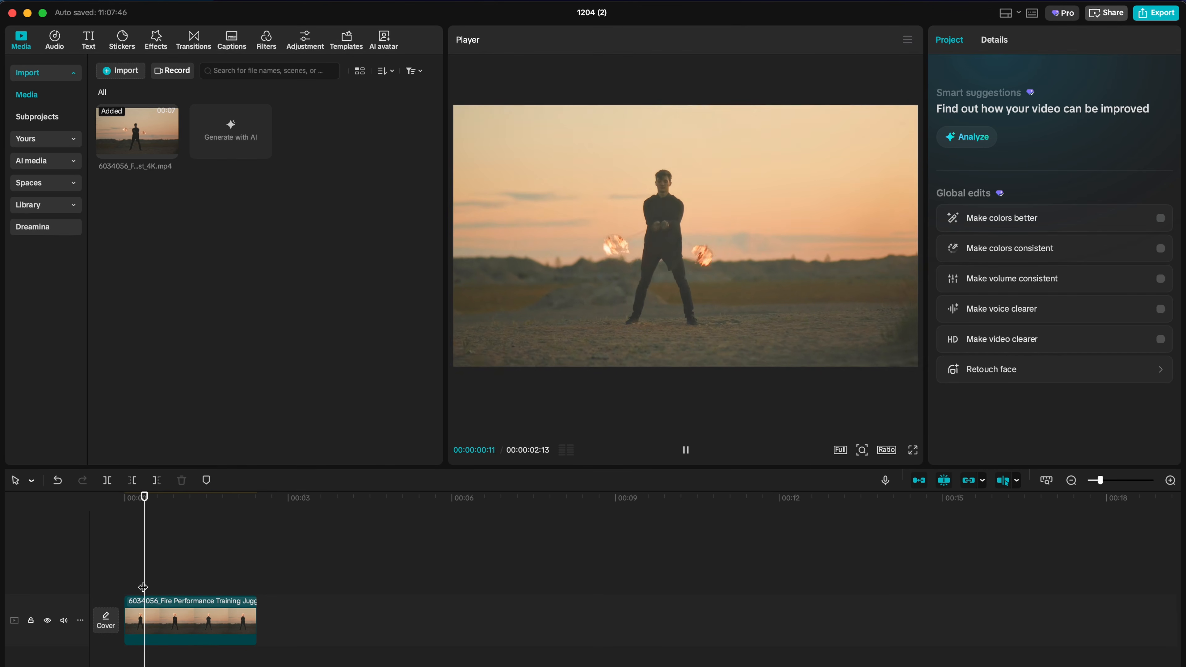
# - Slow the fire performance clip to 0.50x and enable Smooth slow-mo with Optical flow
pyautogui.click(194, 633)
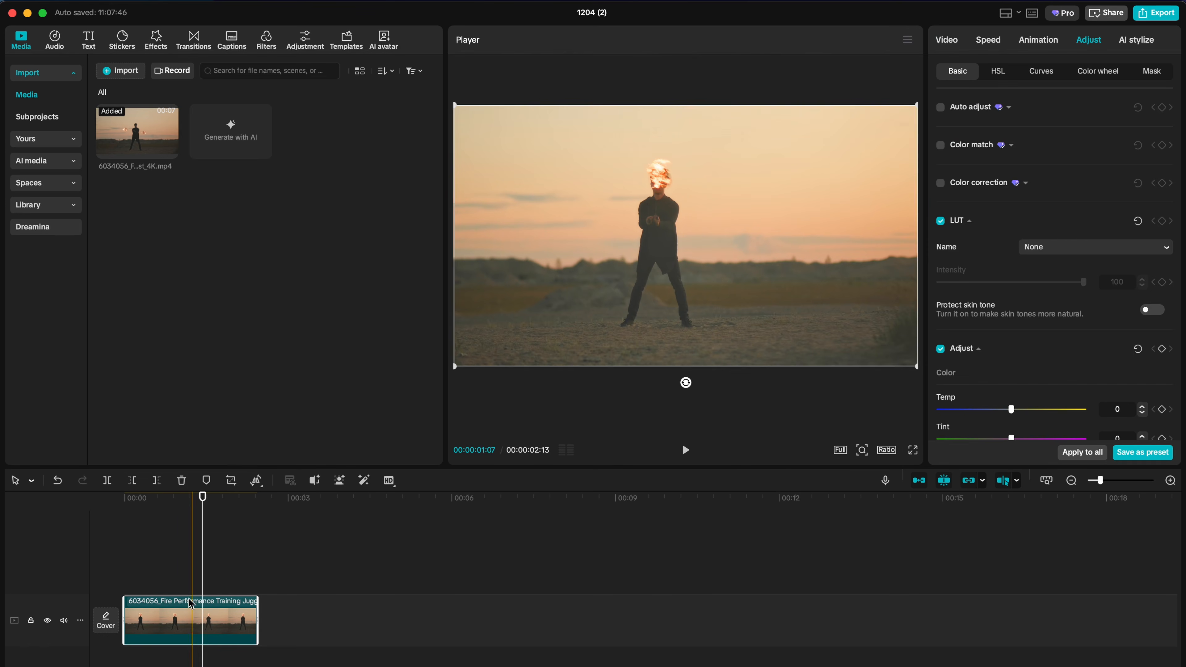
pyautogui.click(988, 40)
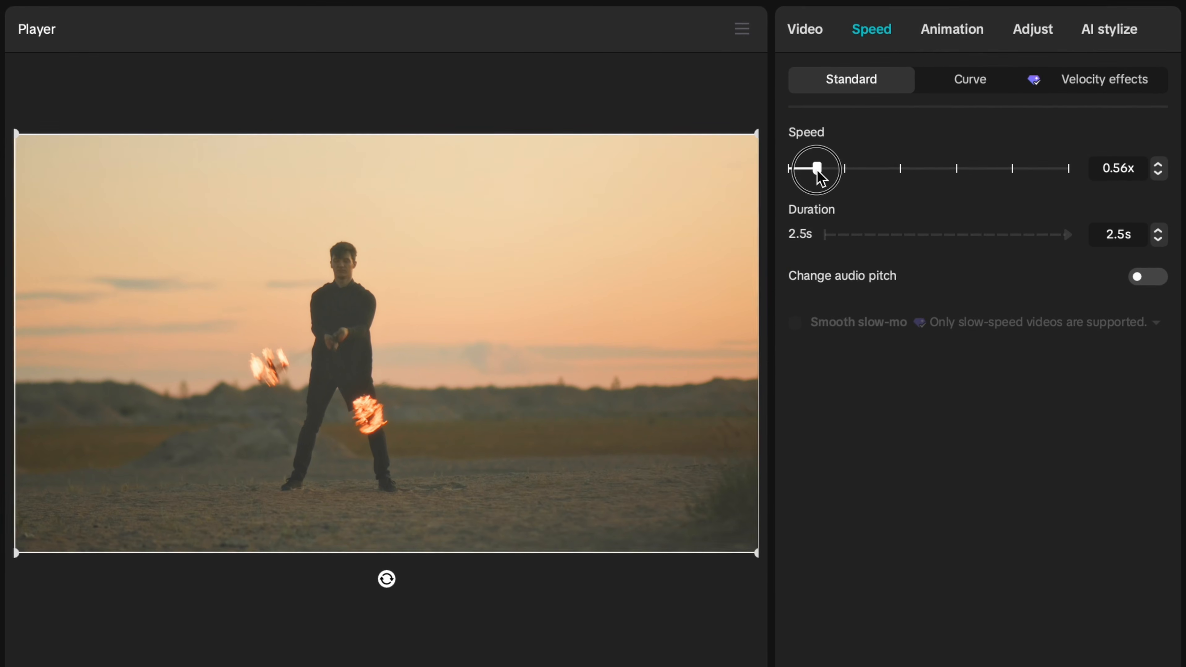
pyautogui.moveTo(817, 169); pyautogui.dragTo(814, 169)
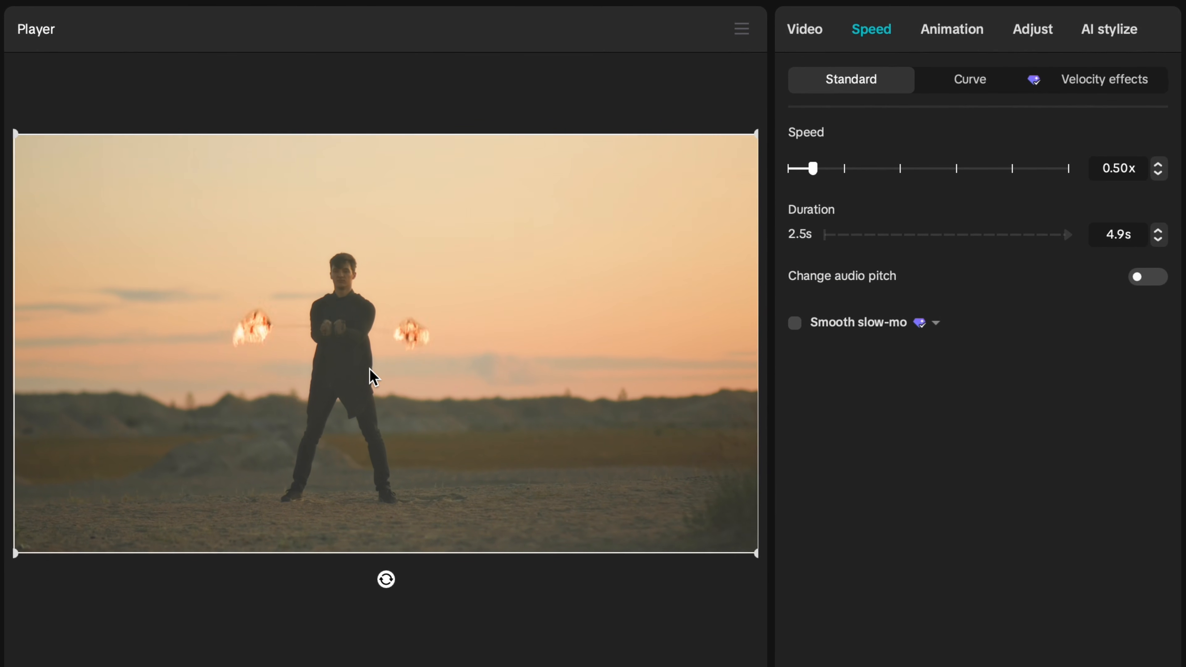
pyautogui.click(795, 324)
pyautogui.click(846, 369)
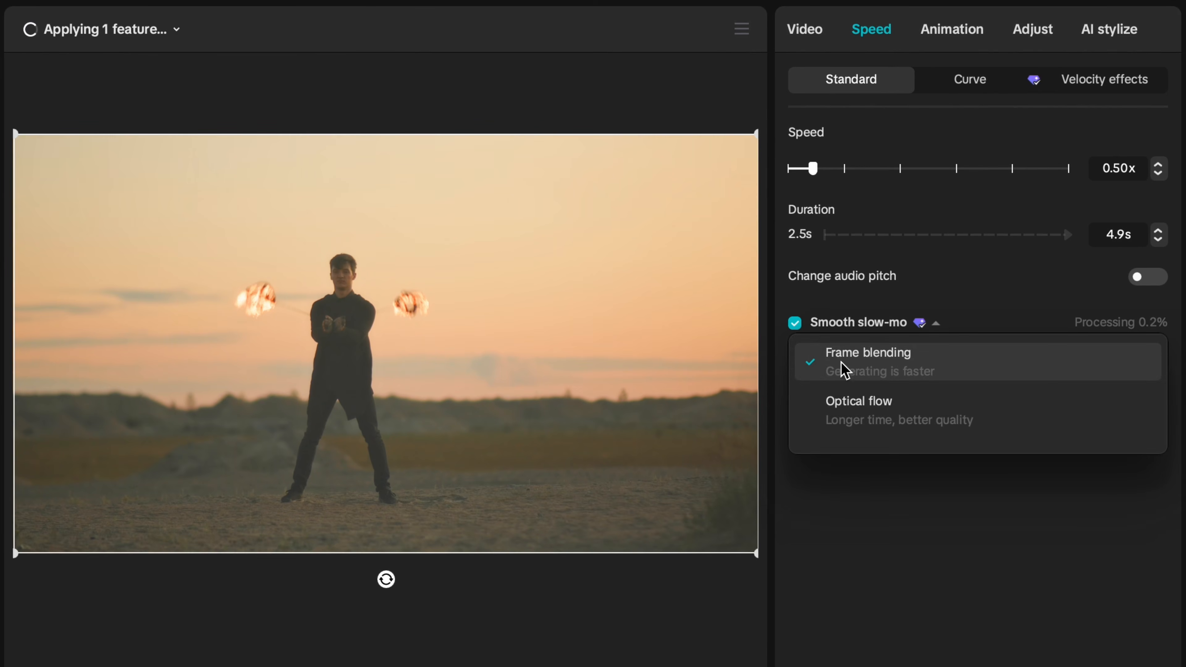
pyautogui.click(892, 415)
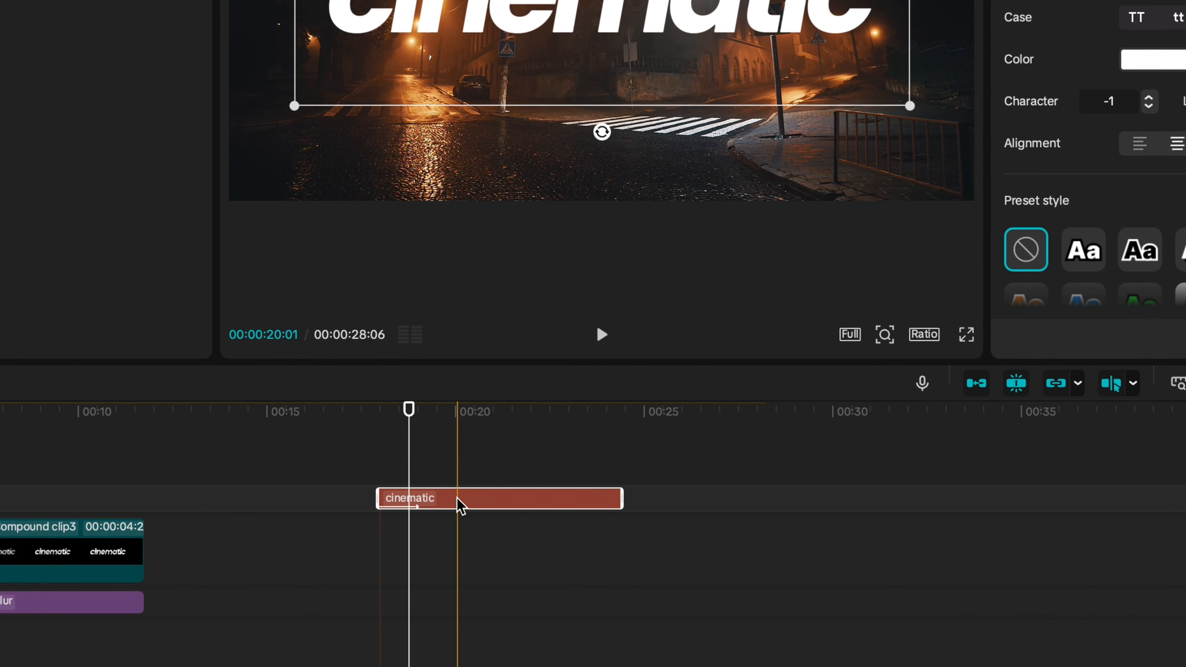
# - Turn the "cinematic" text clip into a compound clip and bring up its Motion blur option in the video settings
pyautogui.rightClick(458, 502)
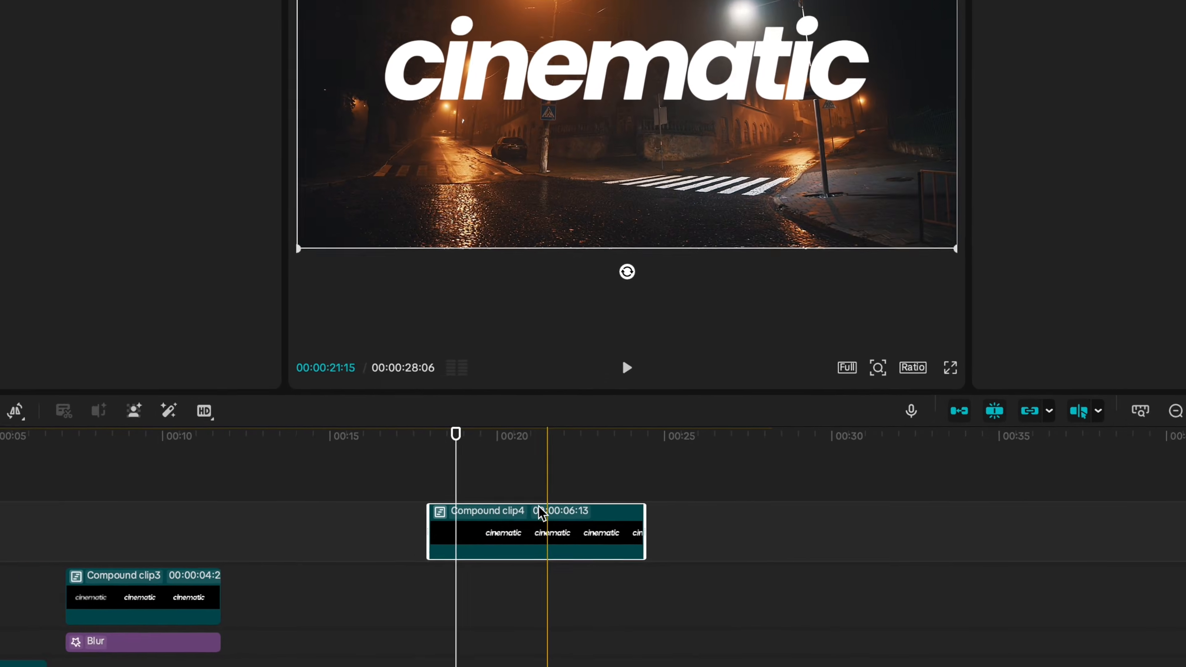
pyautogui.click(491, 468)
pyautogui.click(494, 520)
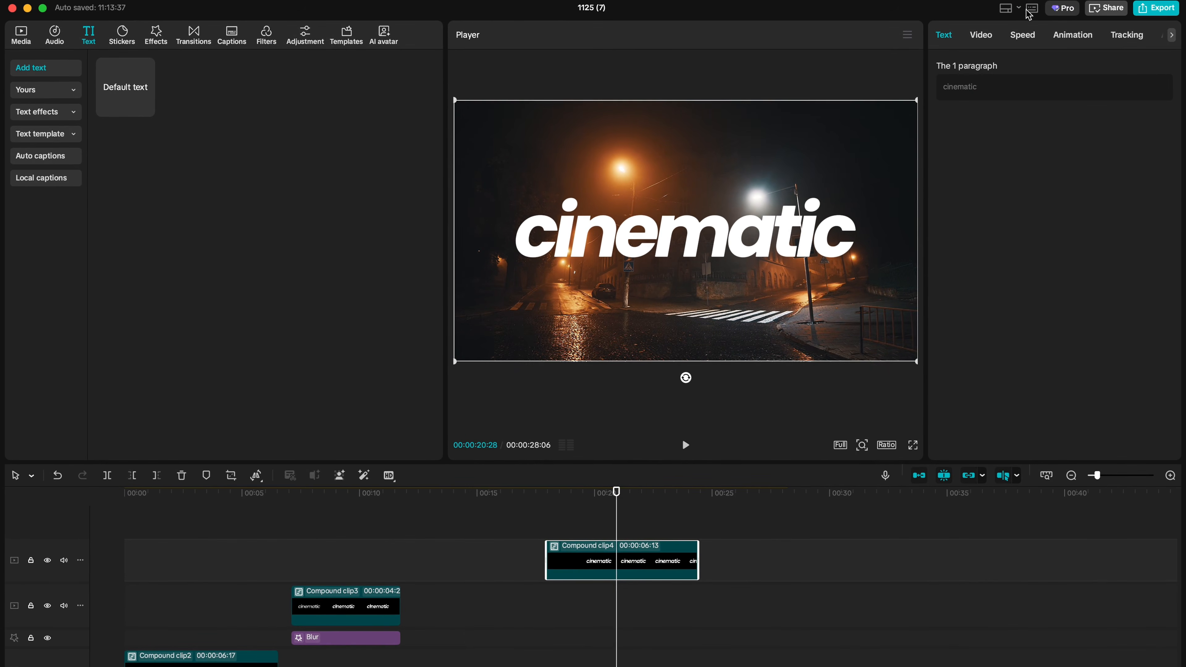
pyautogui.click(980, 34)
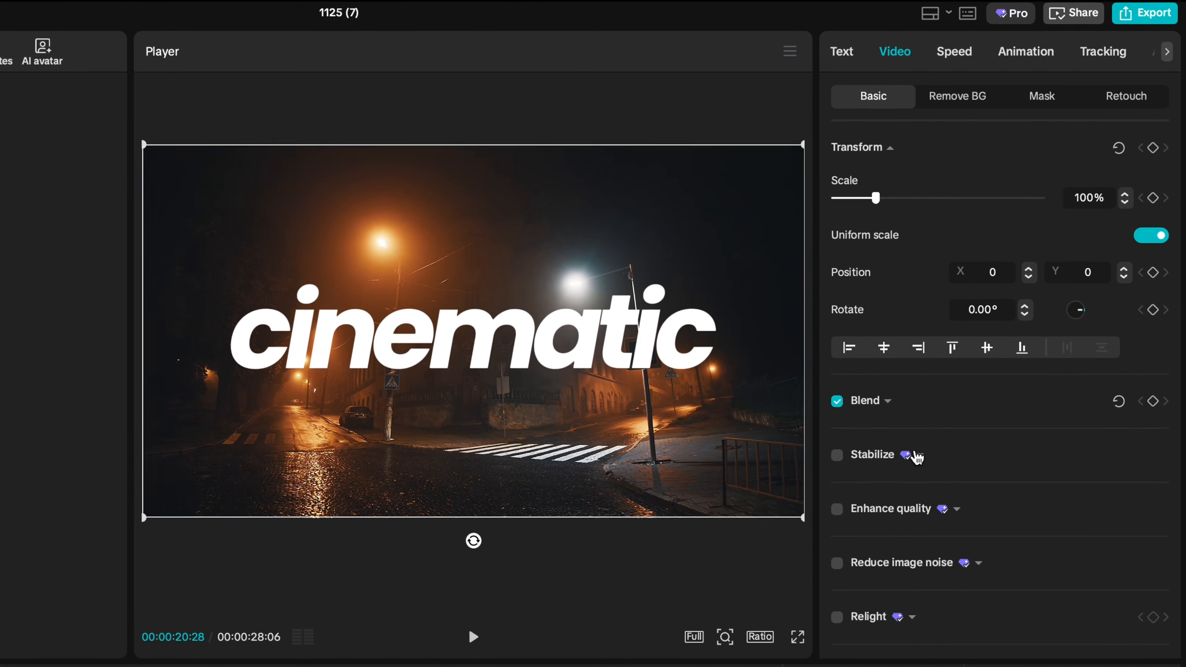
pyautogui.scroll(-5, 916, 458)
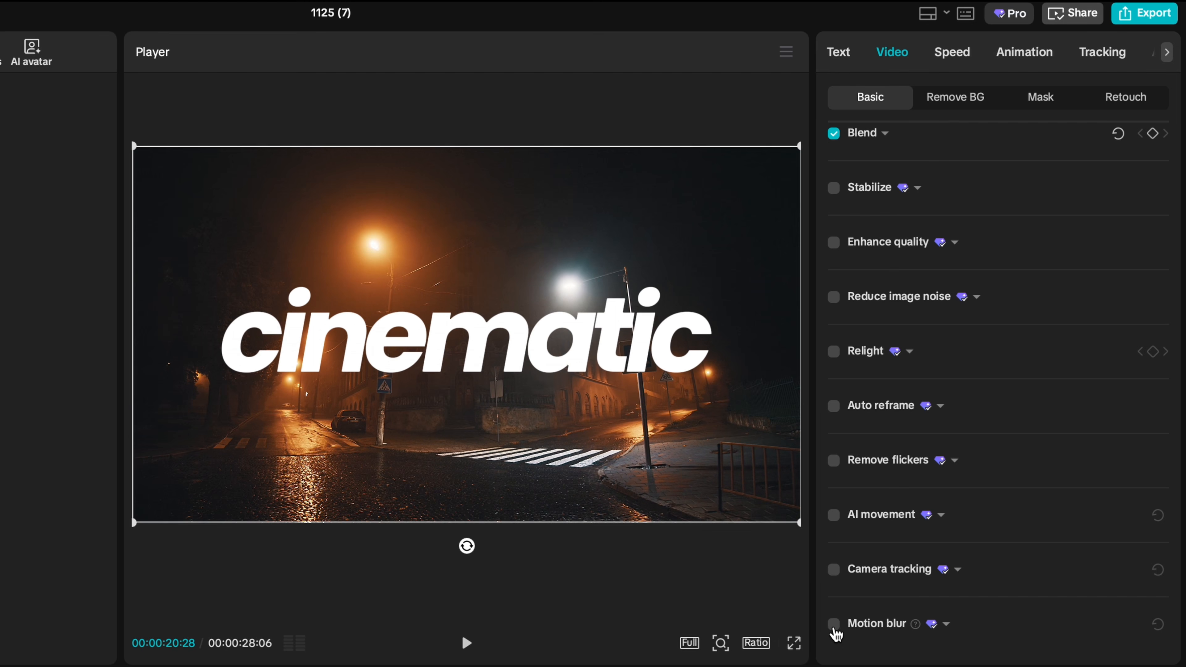
pyautogui.scroll(-3, 957, 606)
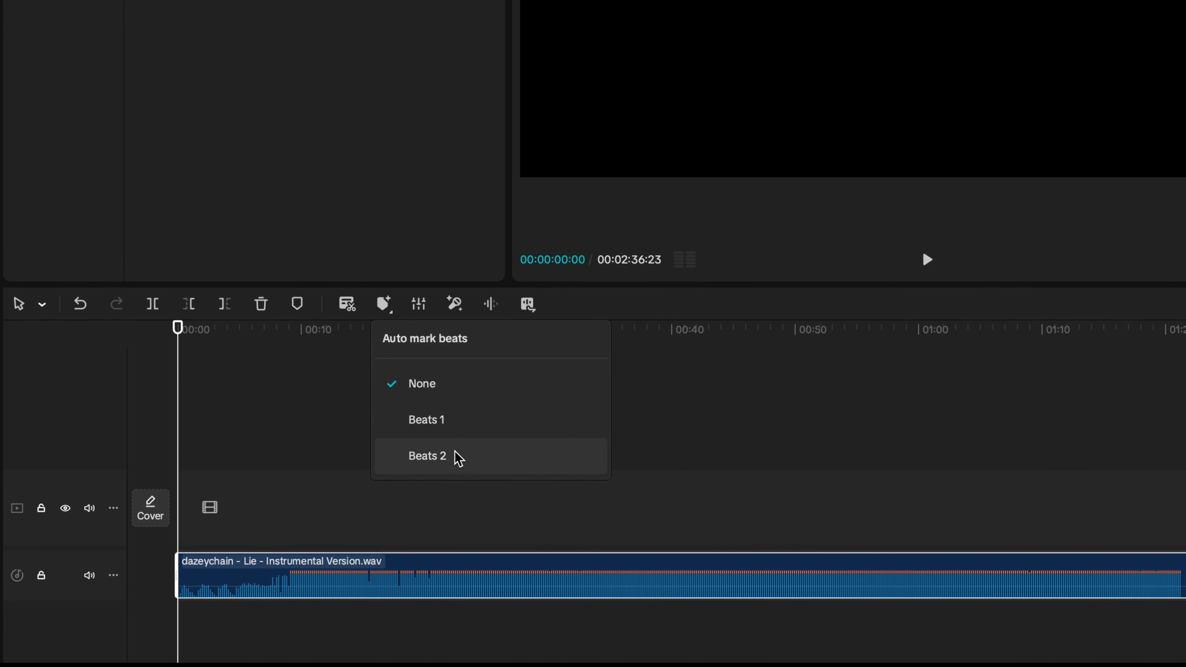
# - Automatically mark the beats of the instrumental audio track with the Beats 1 option
pyautogui.click(443, 427)
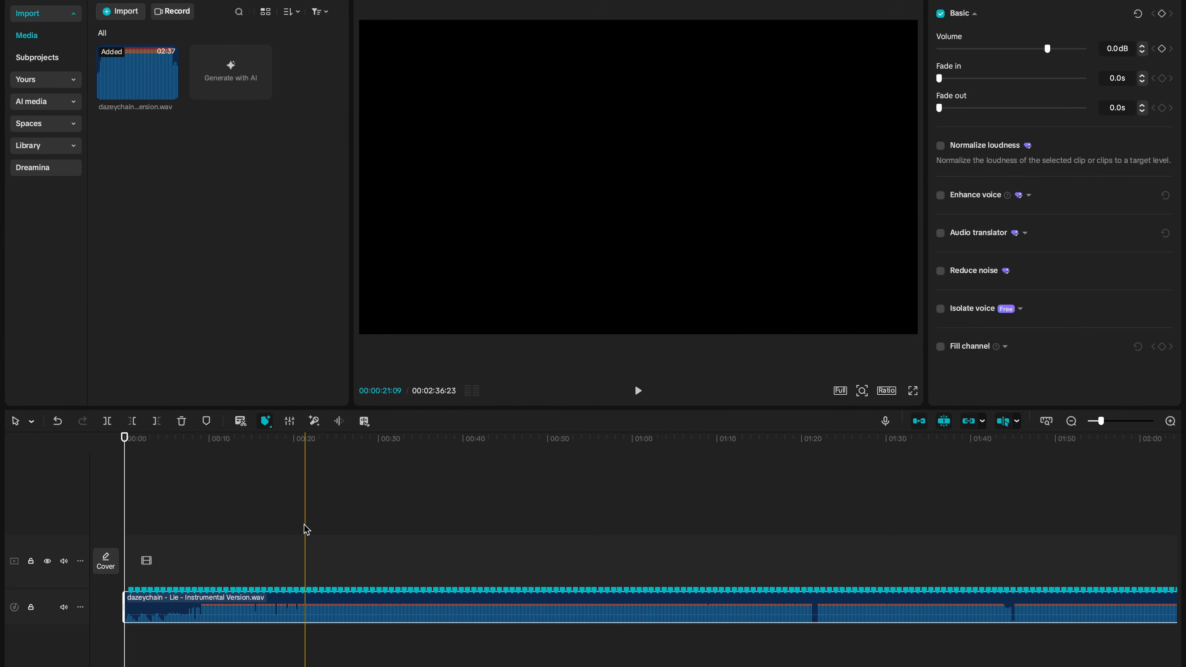
pyautogui.scroll(5, 143, 564)
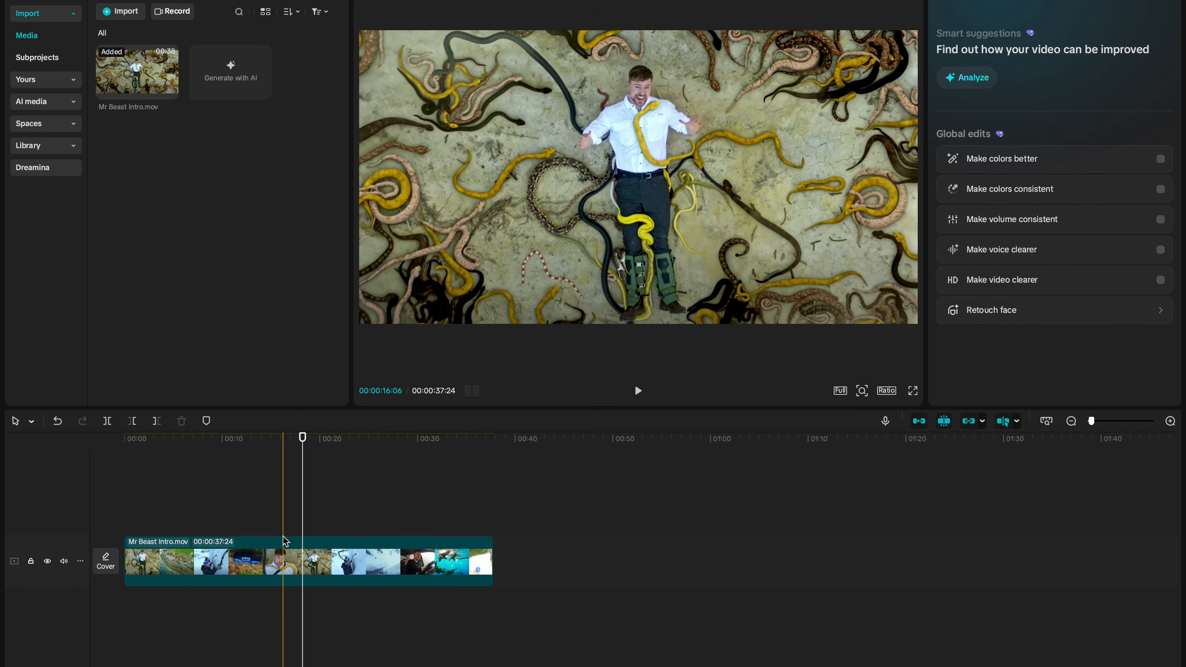
# - Split Mr Beast Intro.mov into its separate scenes and select the resulting scene clip around 16 seconds
pyautogui.click(285, 554)
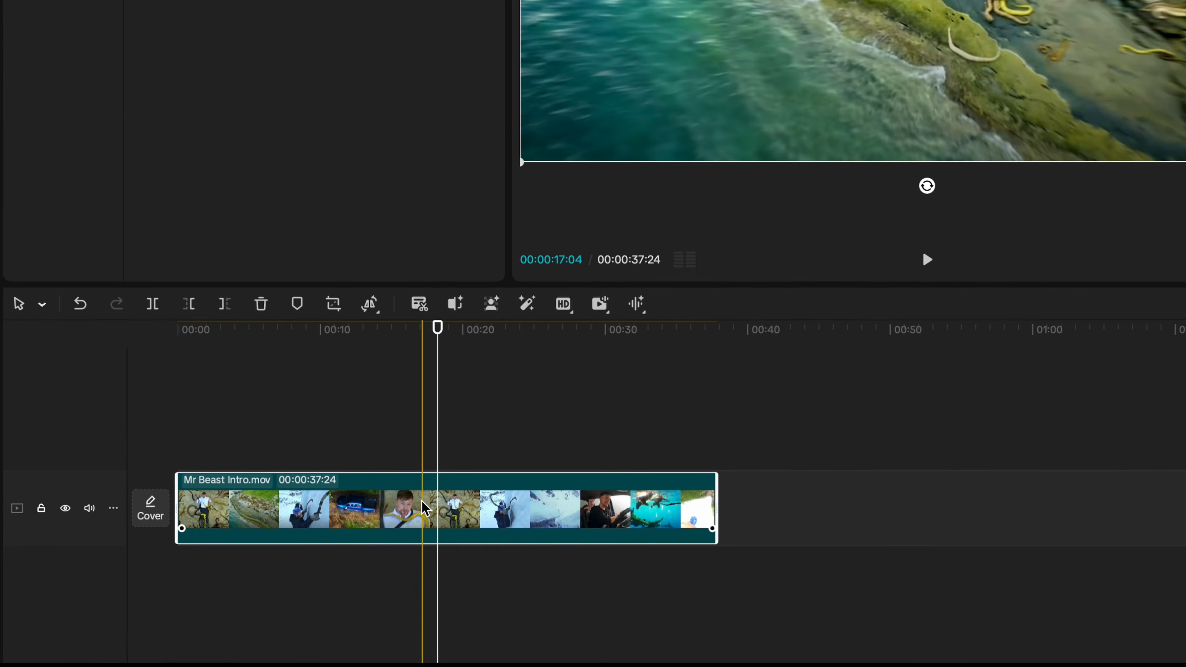
pyautogui.rightClick(425, 509)
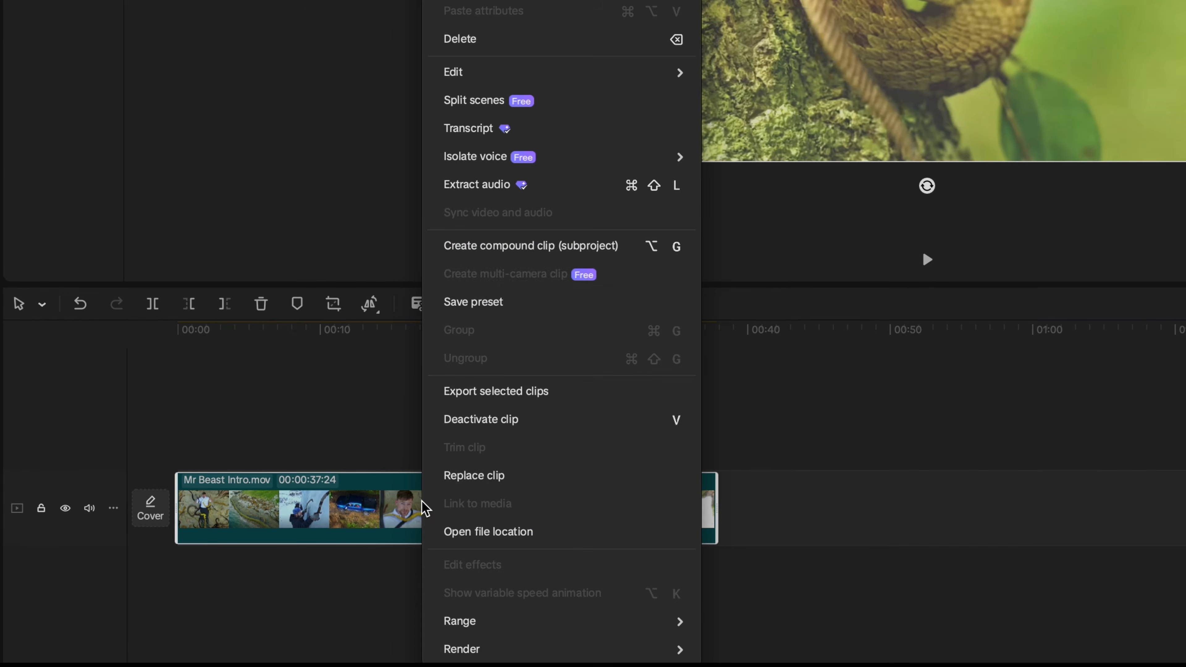
pyautogui.click(488, 101)
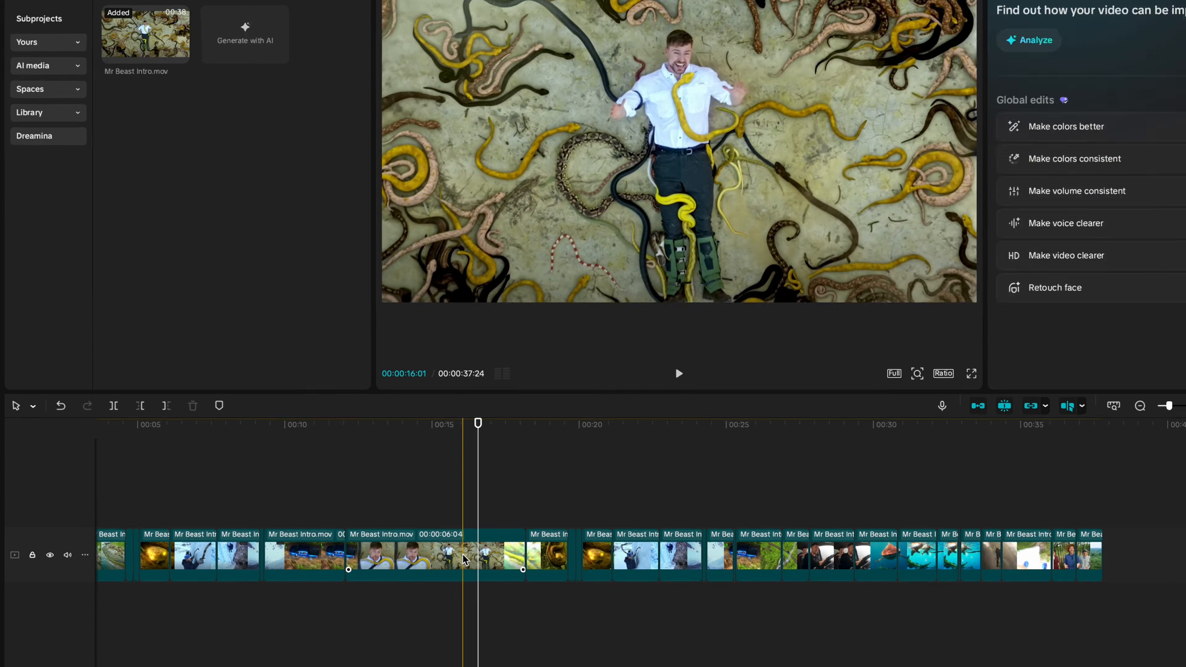
pyautogui.click(779, 482)
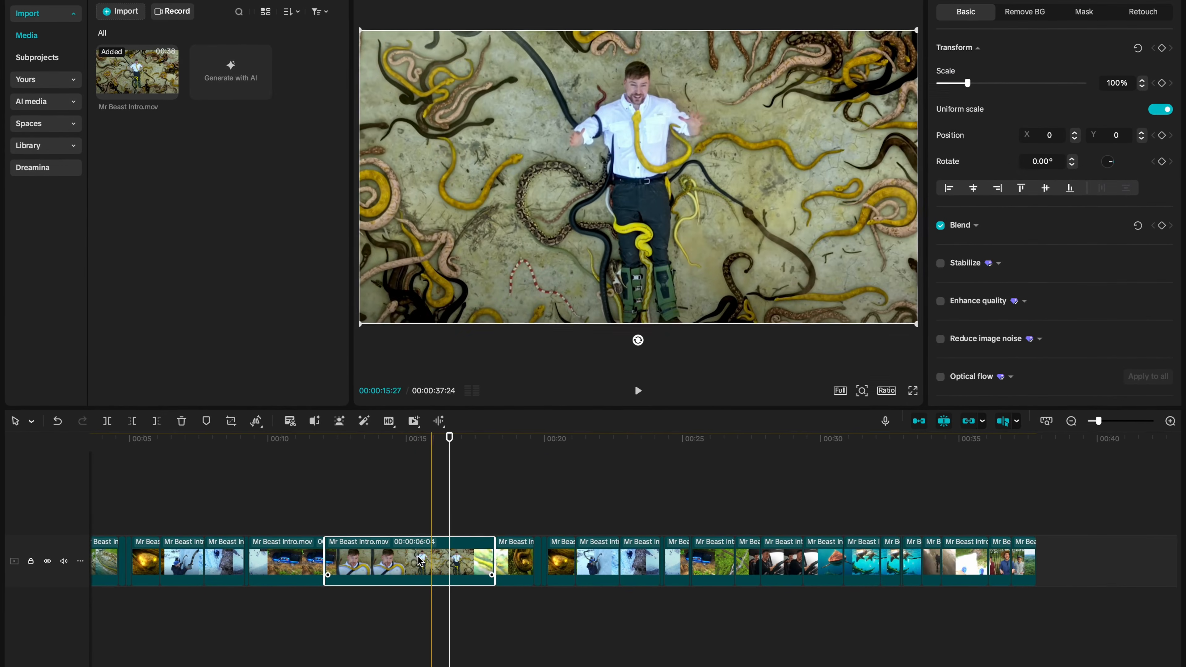
pyautogui.moveTo(418, 562); pyautogui.dragTo(1017, 519)
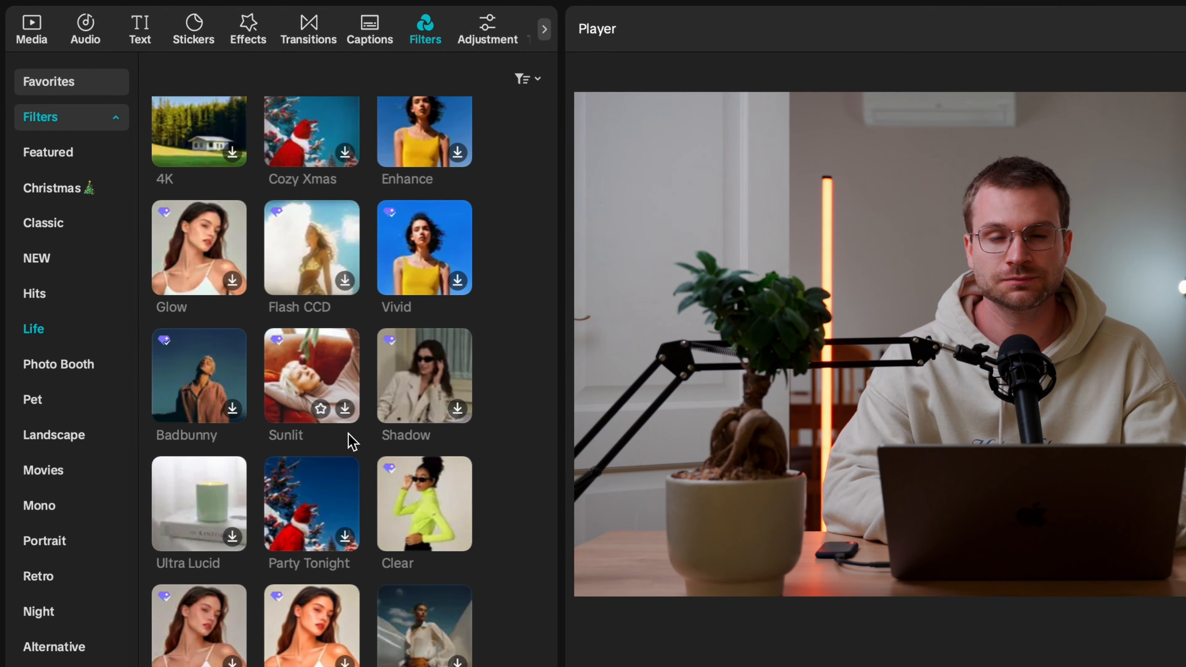
# - Add the Clear filter from the Life category at the timeline start and extend it over all the captions
pyautogui.scroll(-1, 363, 491)
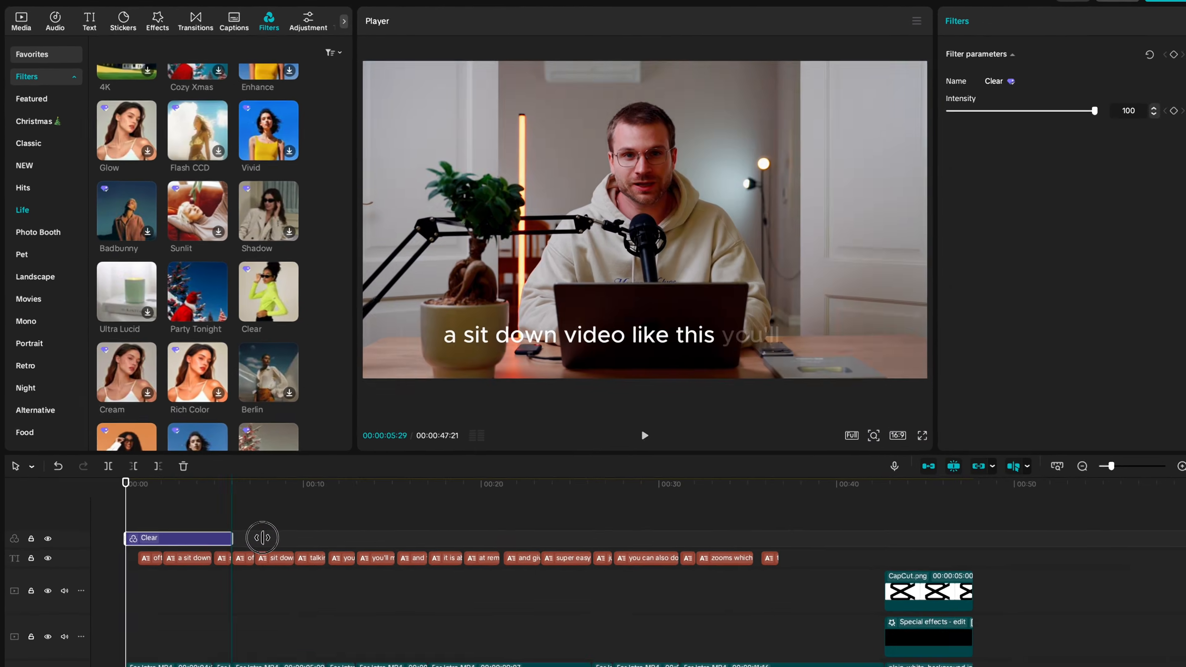
pyautogui.moveTo(260, 538); pyautogui.dragTo(800, 523)
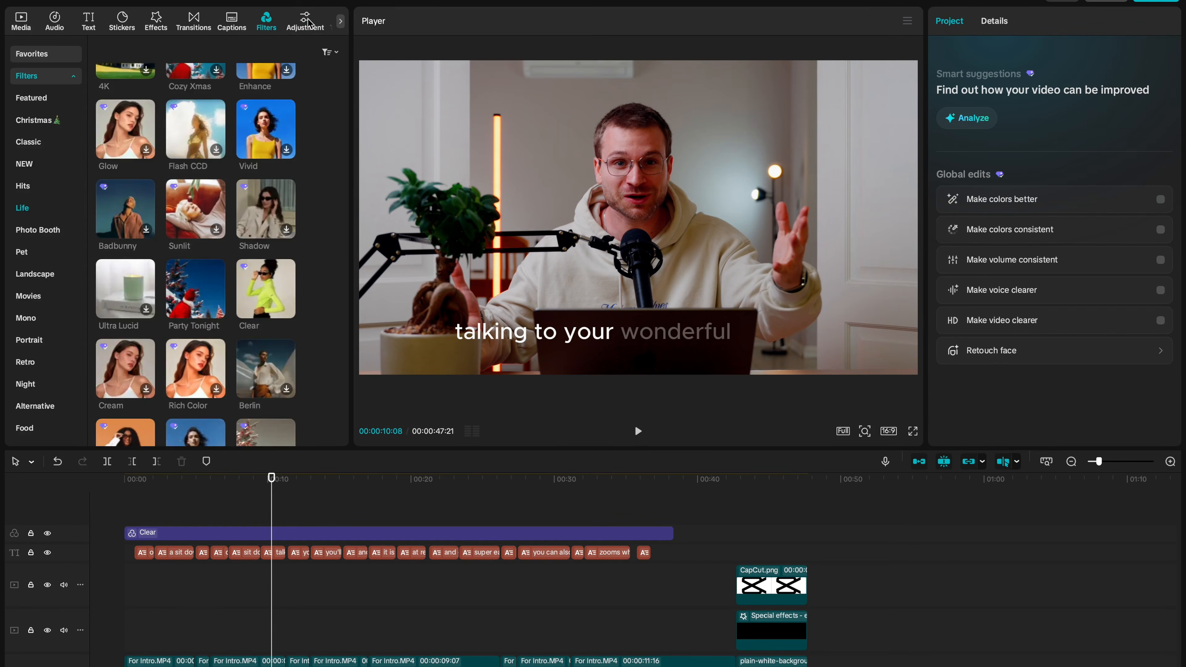
# - Add a custom adjustment layer above the Clear filter and stretch it from the timeline start to the beginning of the logo clip
pyautogui.click(310, 23)
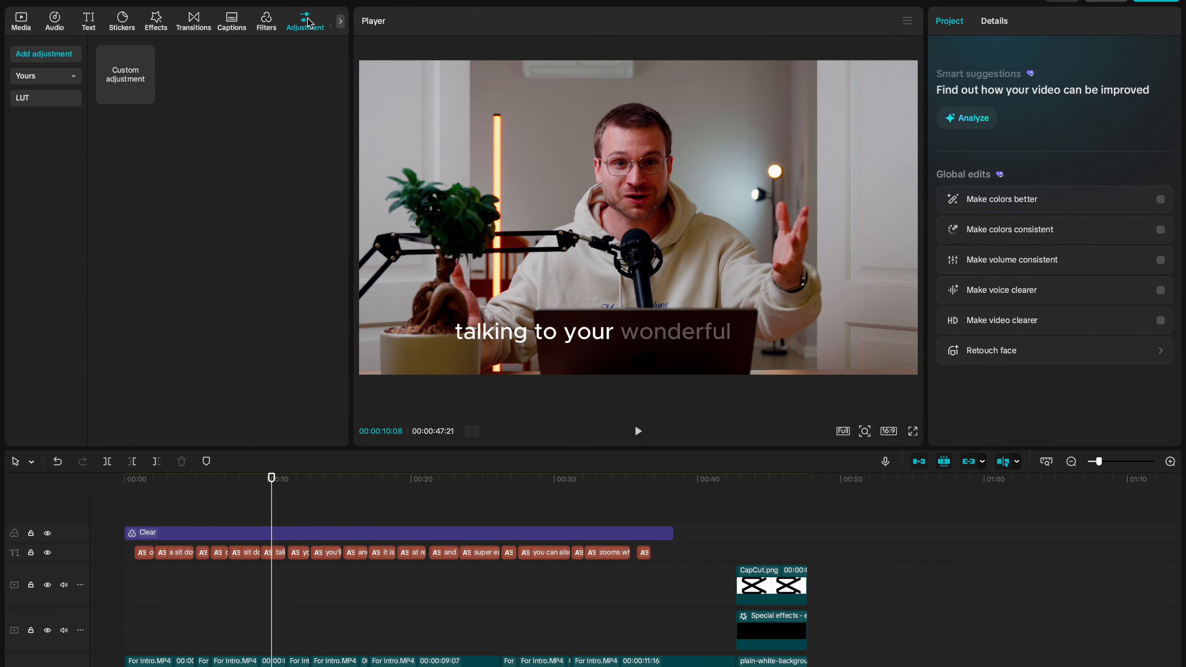
pyautogui.moveTo(133, 89)
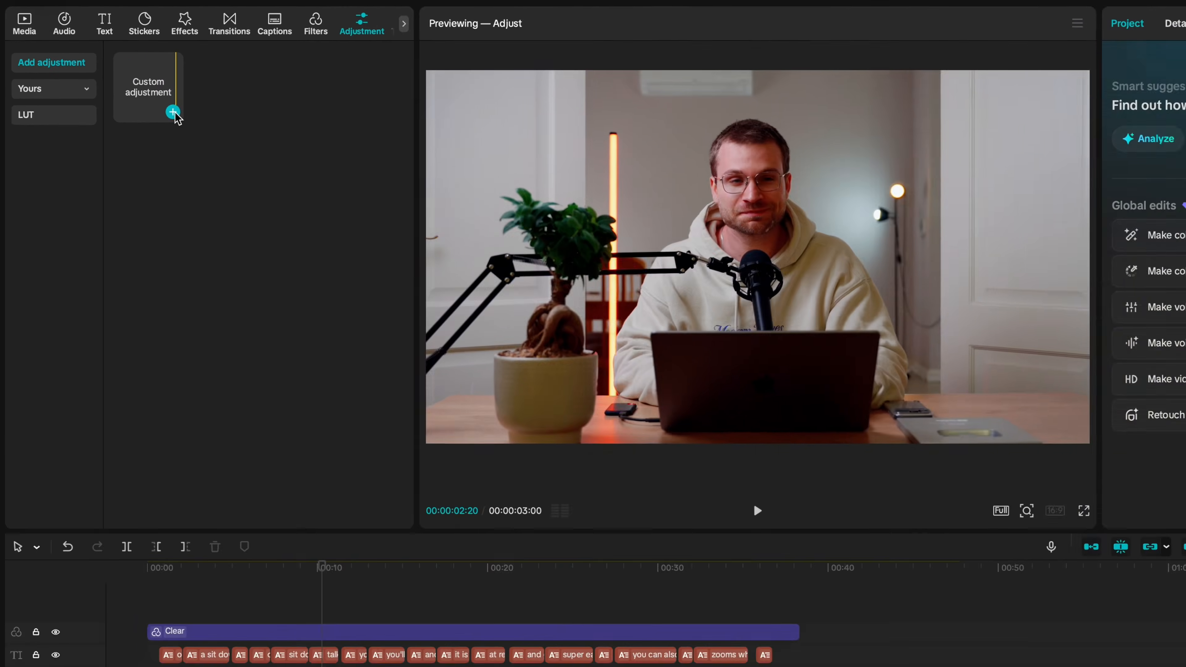
pyautogui.click(176, 113)
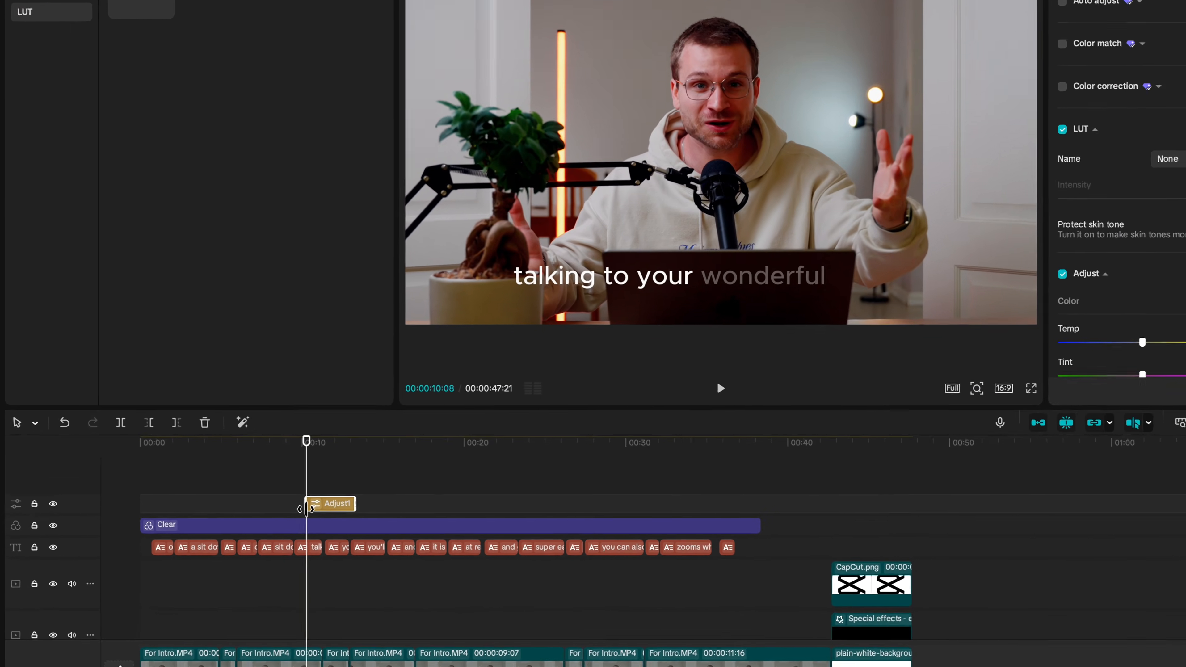
pyautogui.moveTo(322, 633); pyautogui.dragTo(172, 634)
pyautogui.moveTo(229, 382); pyautogui.dragTo(198, 382)
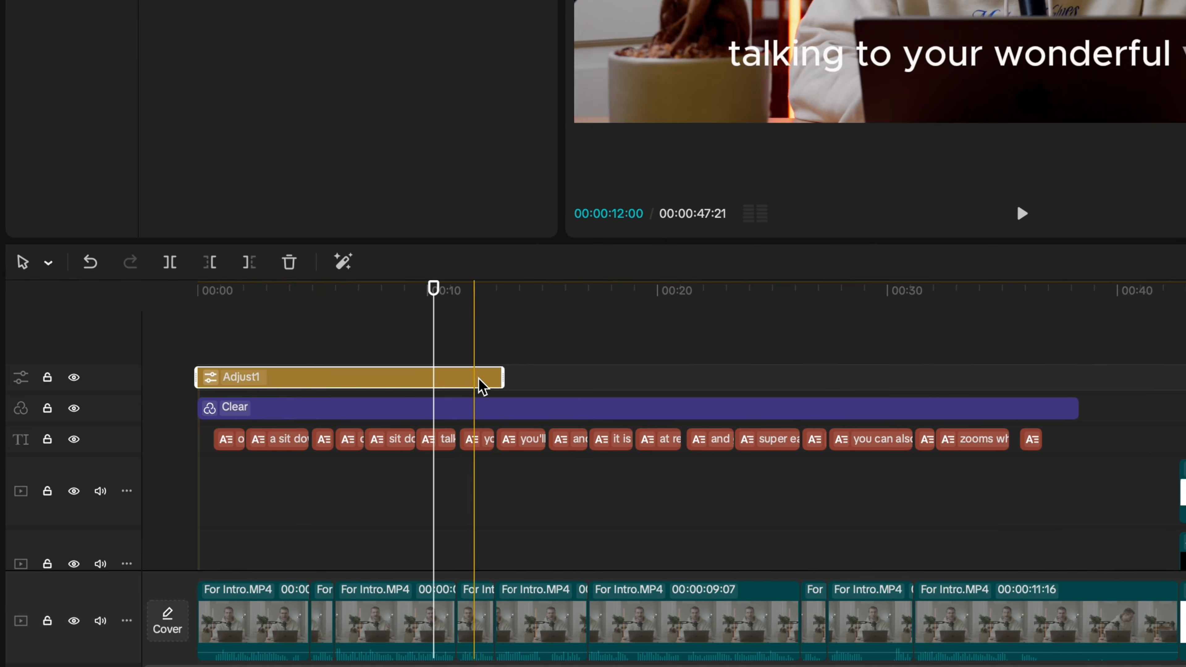
pyautogui.moveTo(499, 382); pyautogui.dragTo(1176, 379)
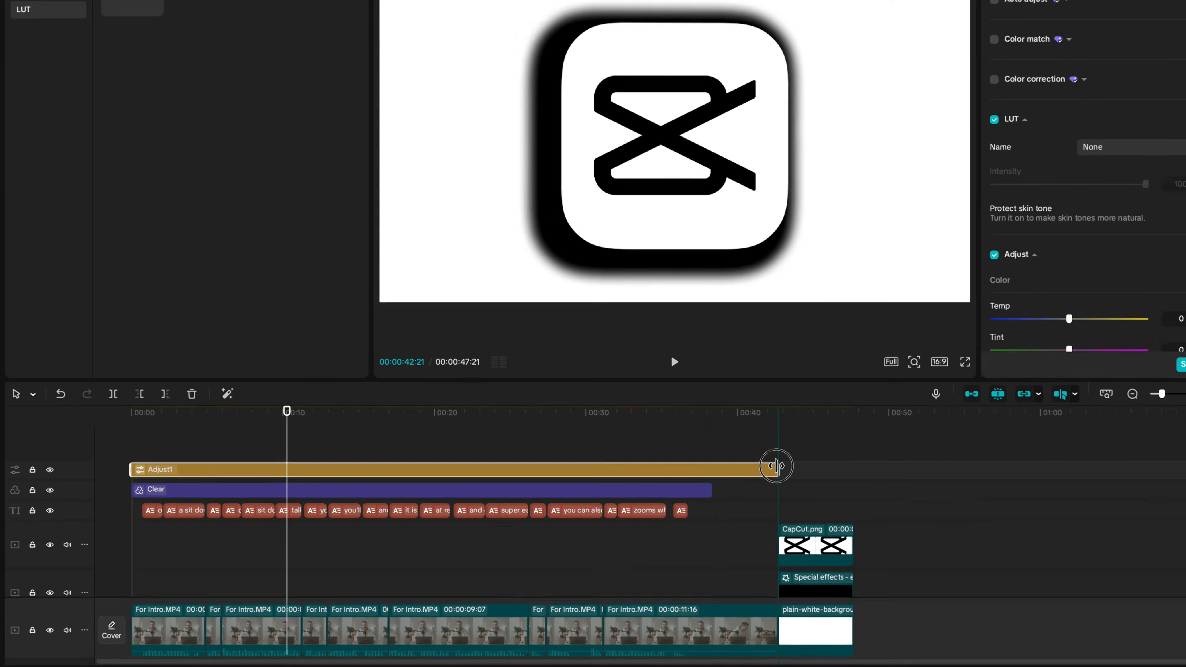
pyautogui.moveTo(776, 466); pyautogui.dragTo(780, 466)
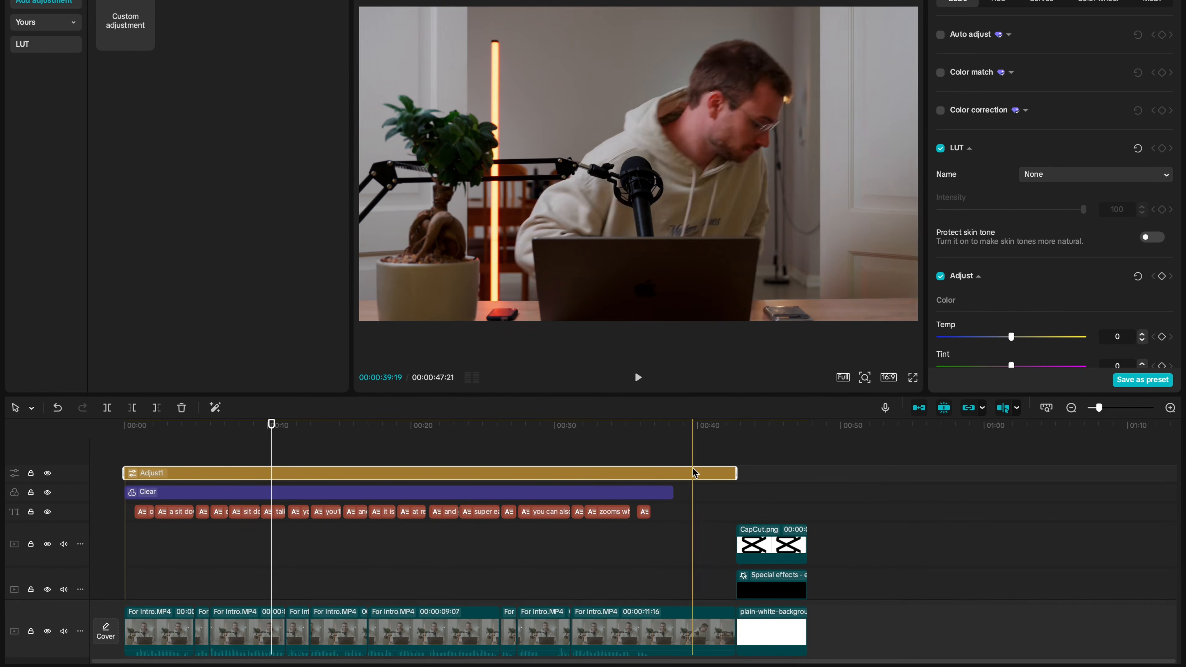
# - Display the frame at 00:00:39:13 and bring up the adjustment layer's color and lightness controls
pyautogui.click(689, 430)
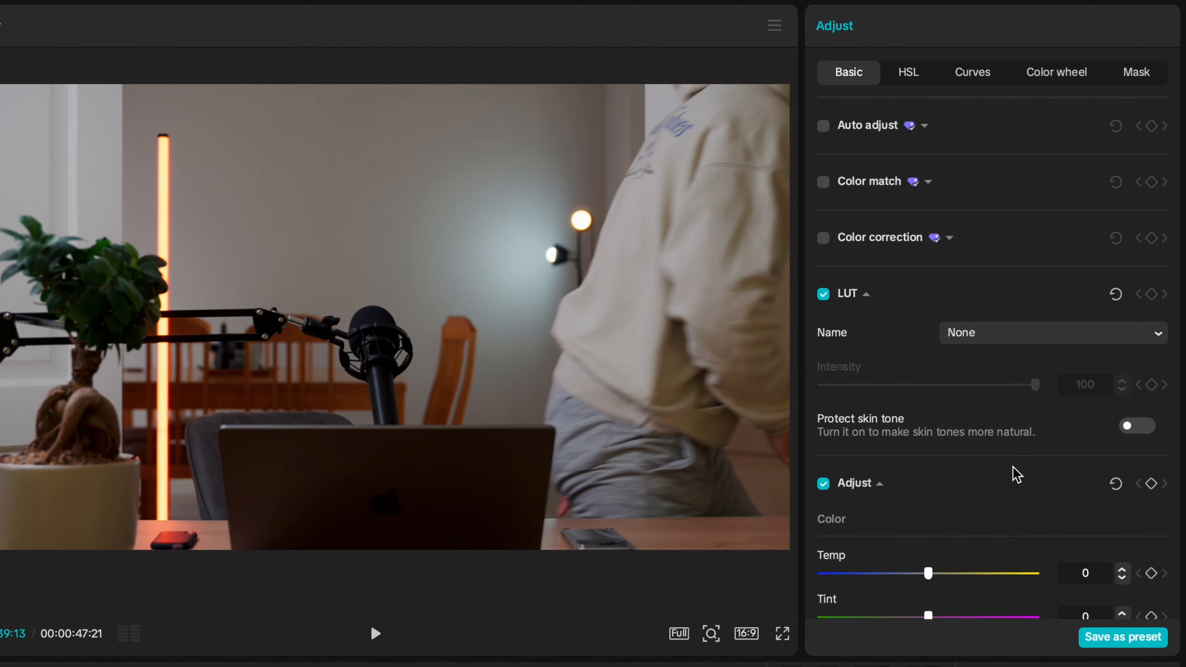
pyautogui.scroll(-10, 1024, 446)
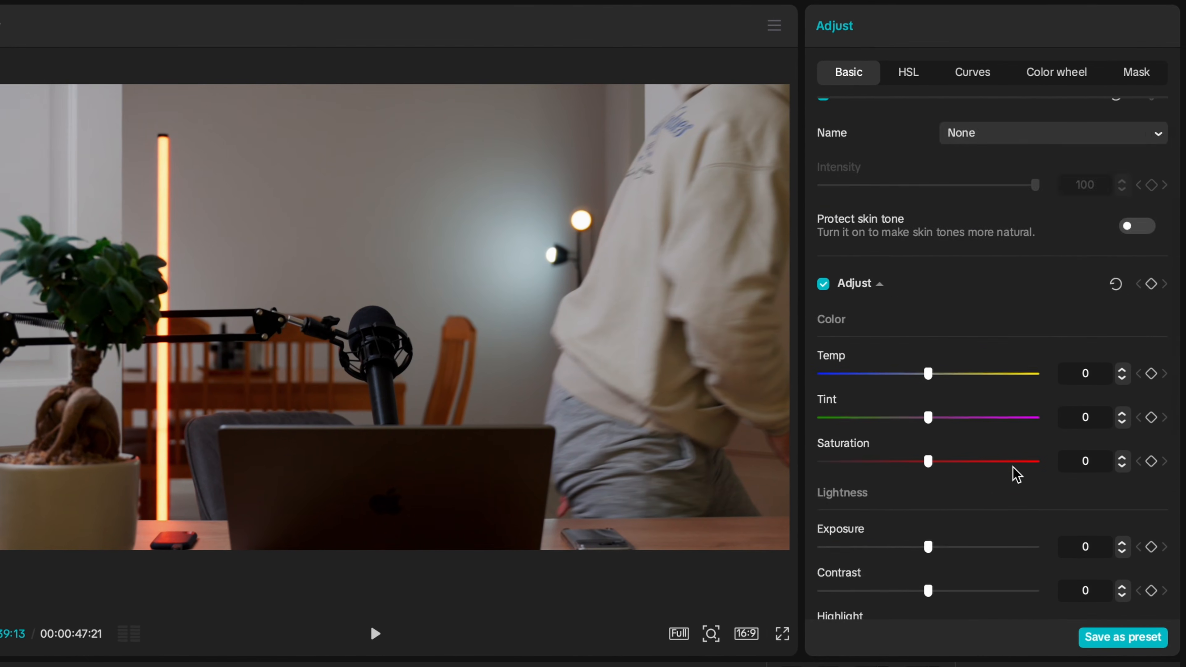